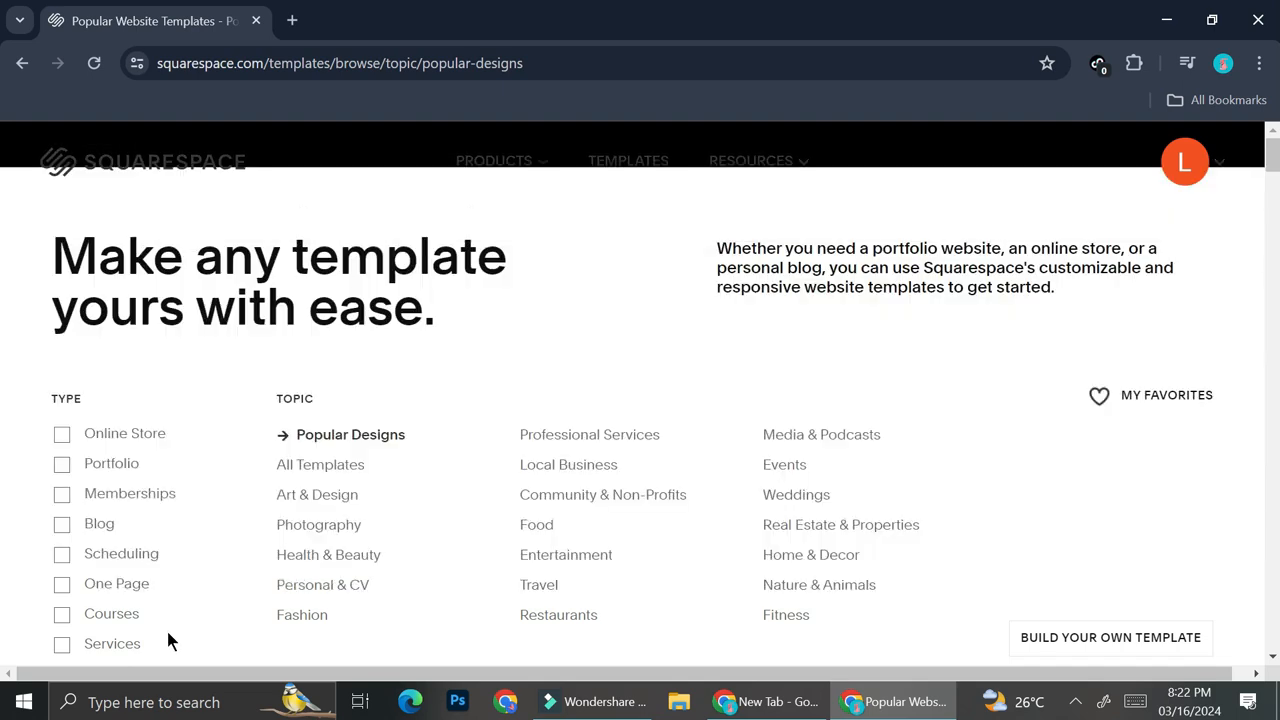
- Filter the popular website templates by the Scheduling type and open the Clove template's preview
scroll(300, 447, down, 2)
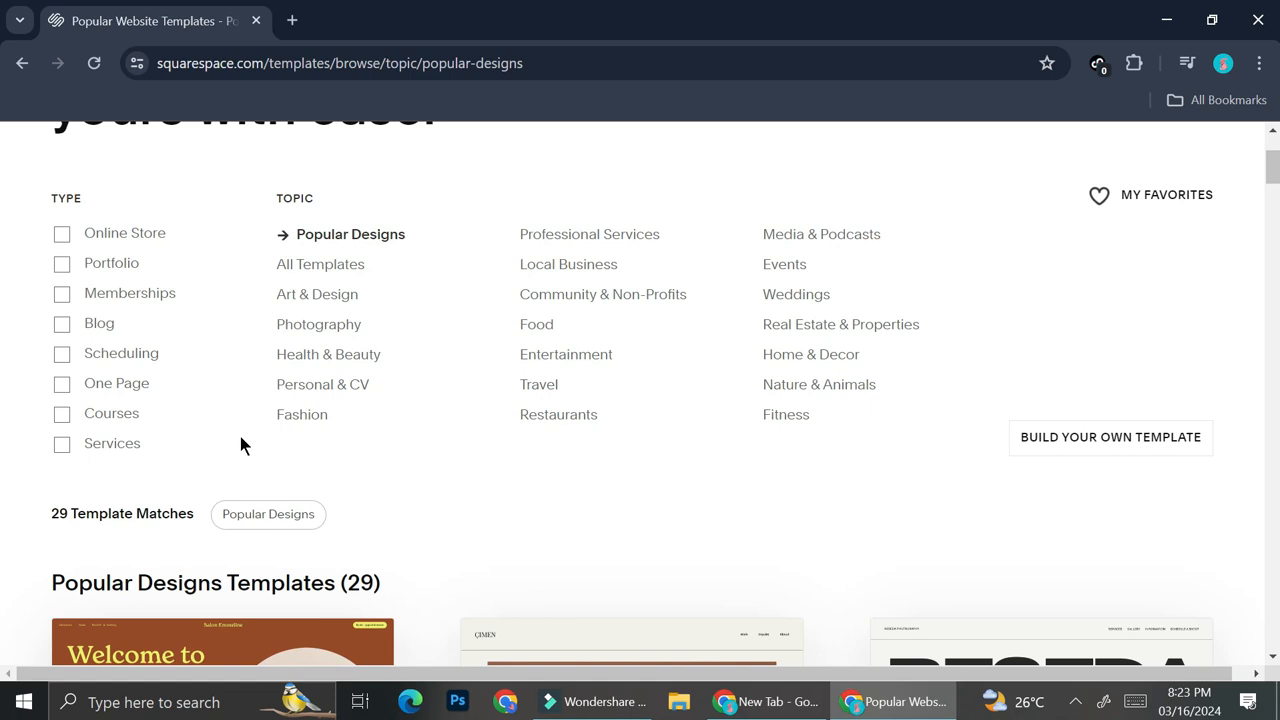
click(76, 354)
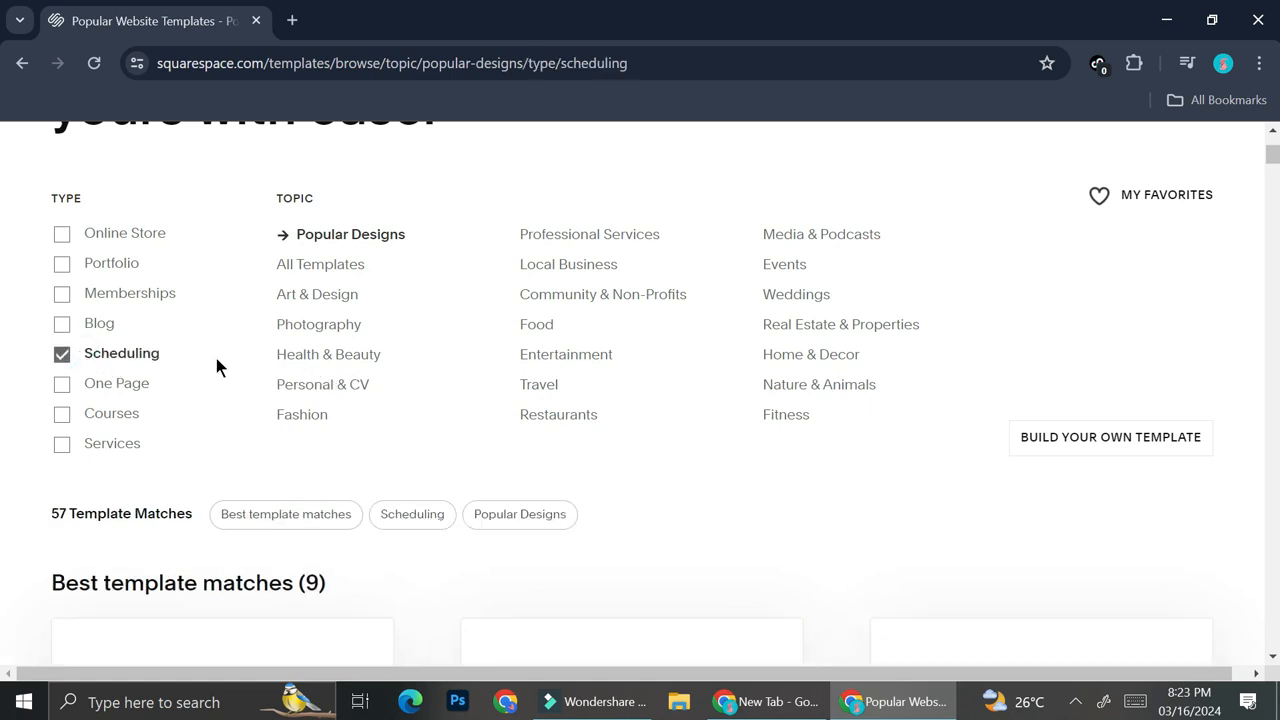
scroll(240, 396, down, 2)
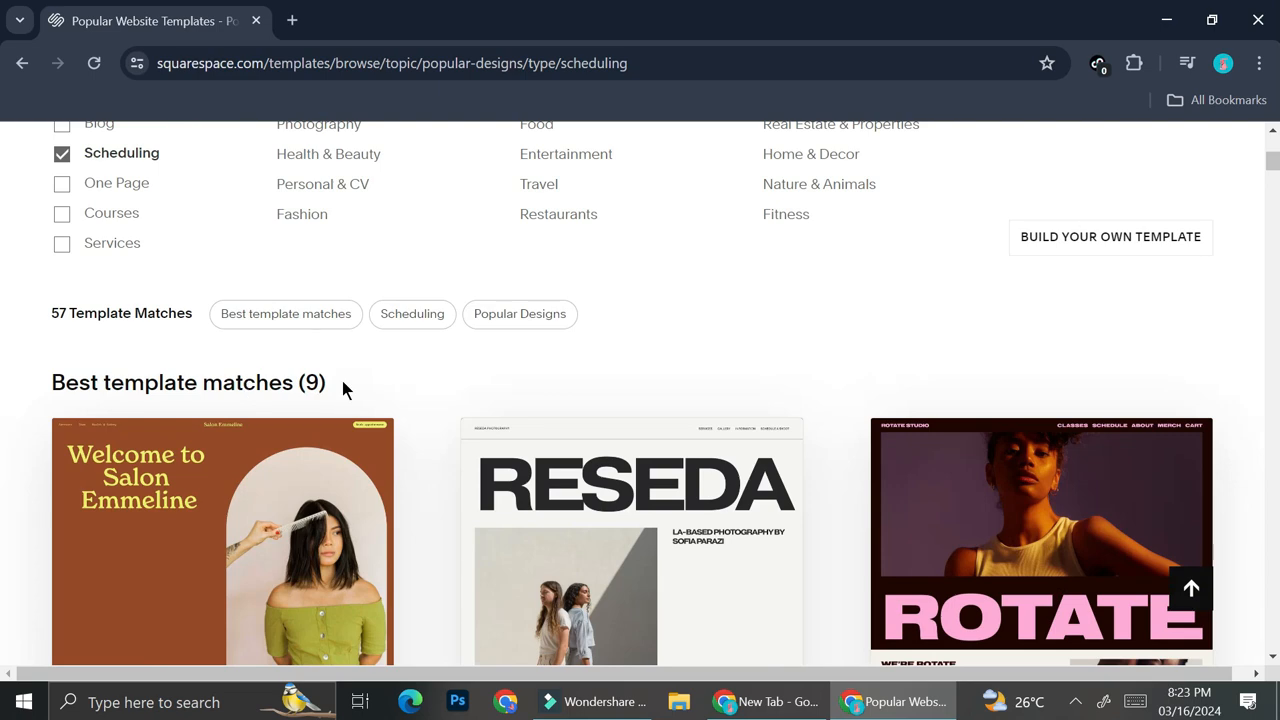
scroll(341, 388, down, 2)
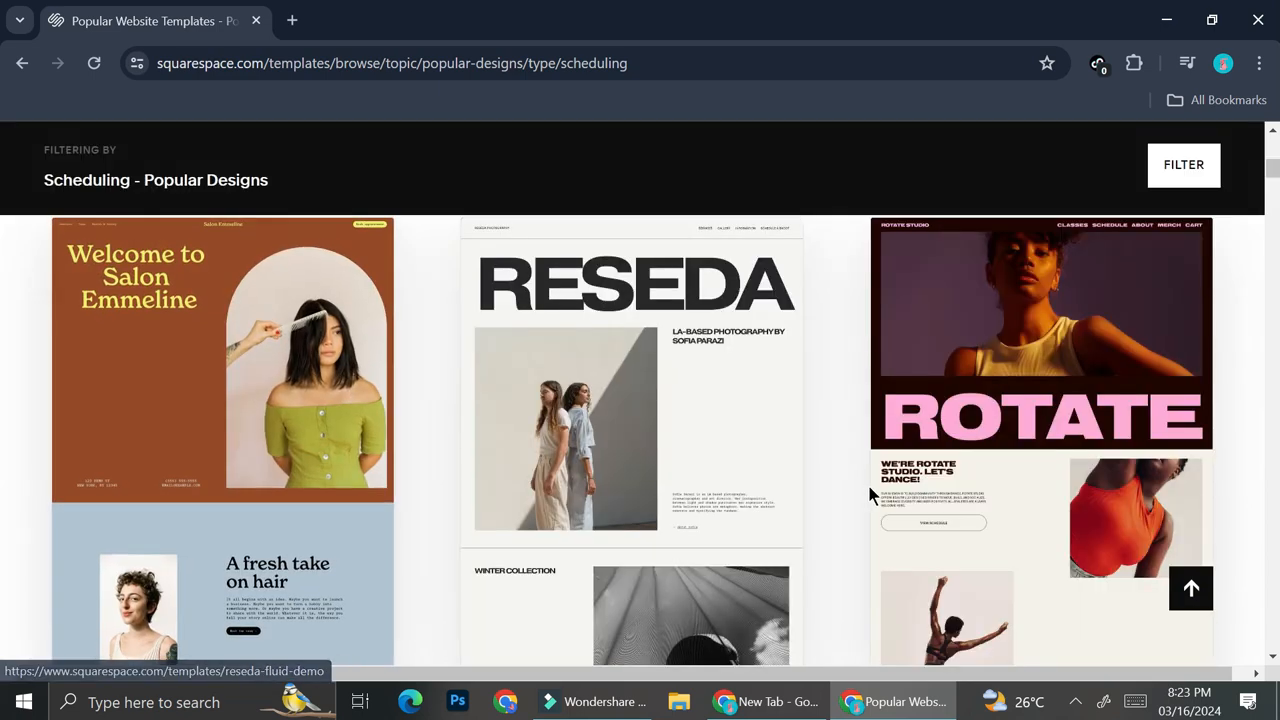
scroll(869, 490, down, 2)
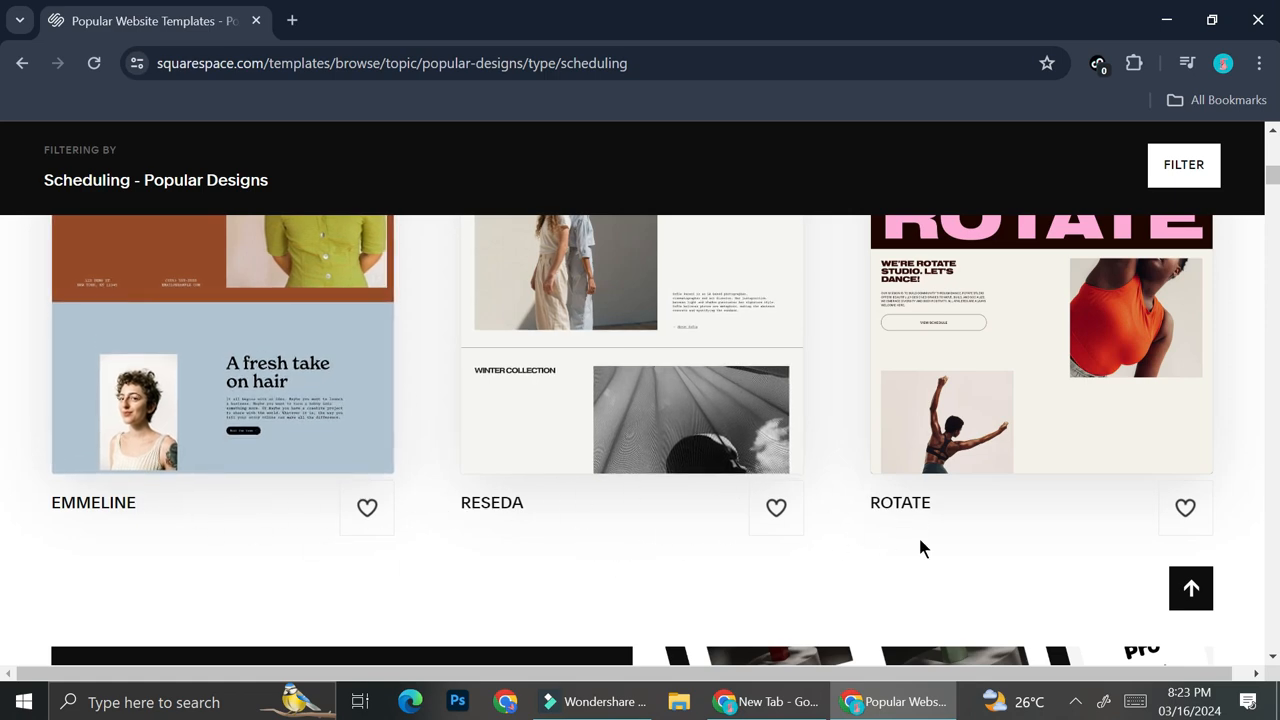
scroll(920, 545, down, 9)
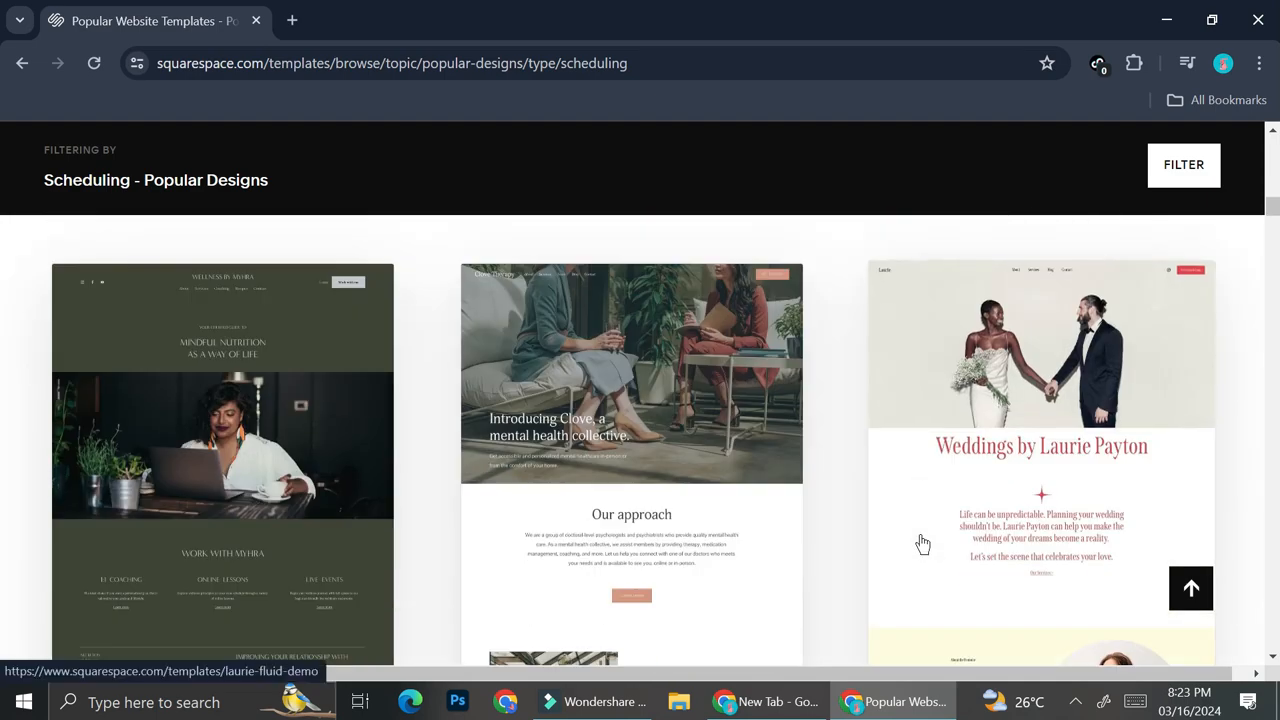
scroll(920, 540, down, 4)
scroll(630, 462, up, 4)
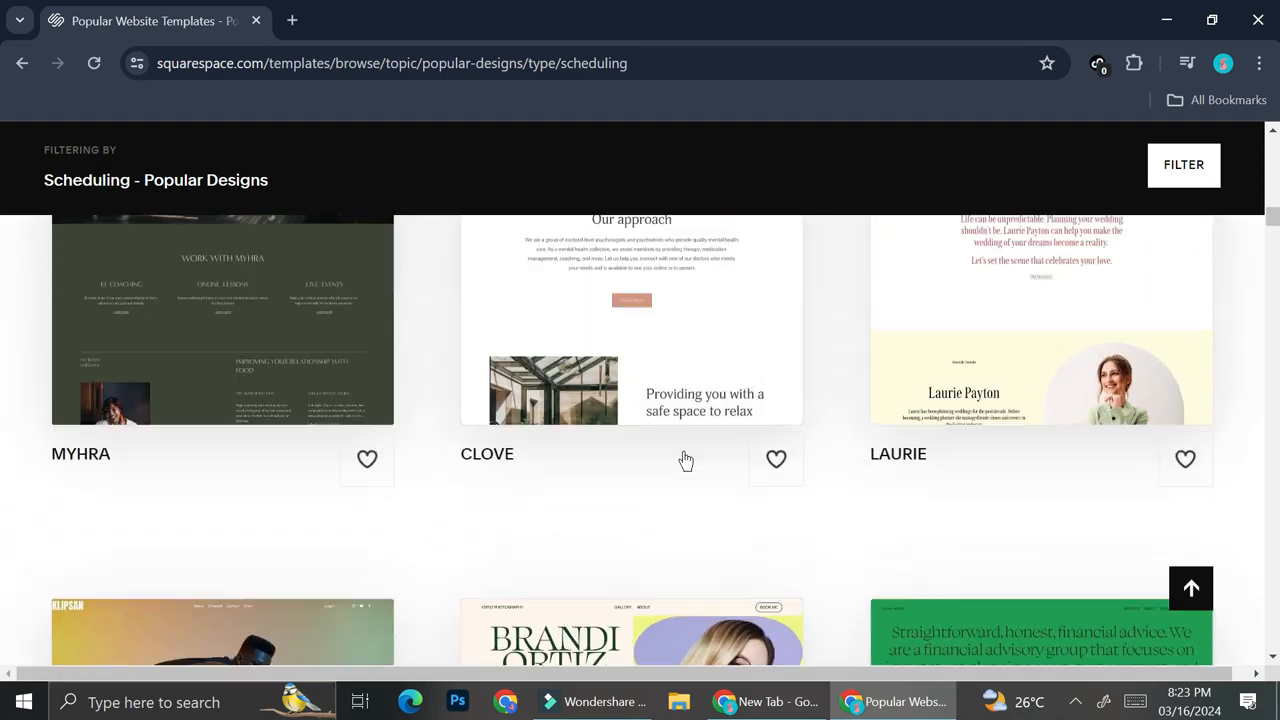
scroll(680, 472, up, 5)
scroll(623, 423, down, 8)
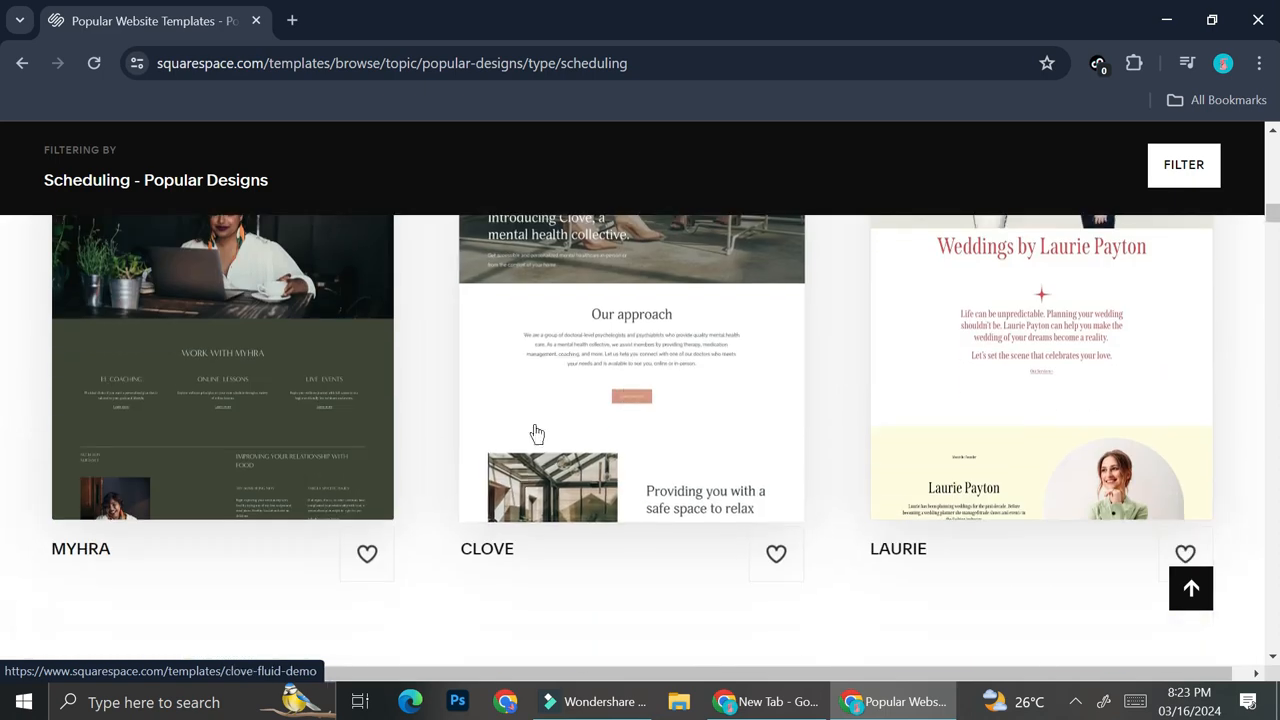
click(596, 470)
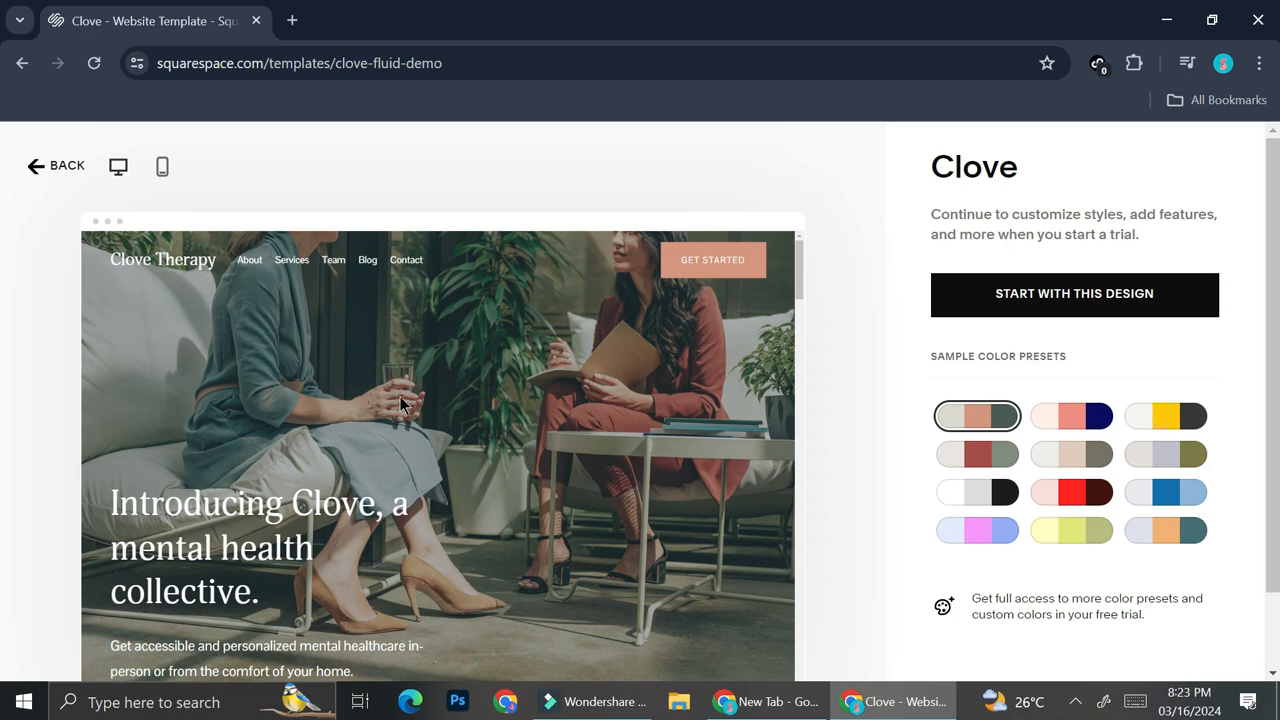
- Try several sample color presets on the Clove template, including the yellow, red and pink ones
click(1085, 420)
click(1165, 420)
click(1150, 455)
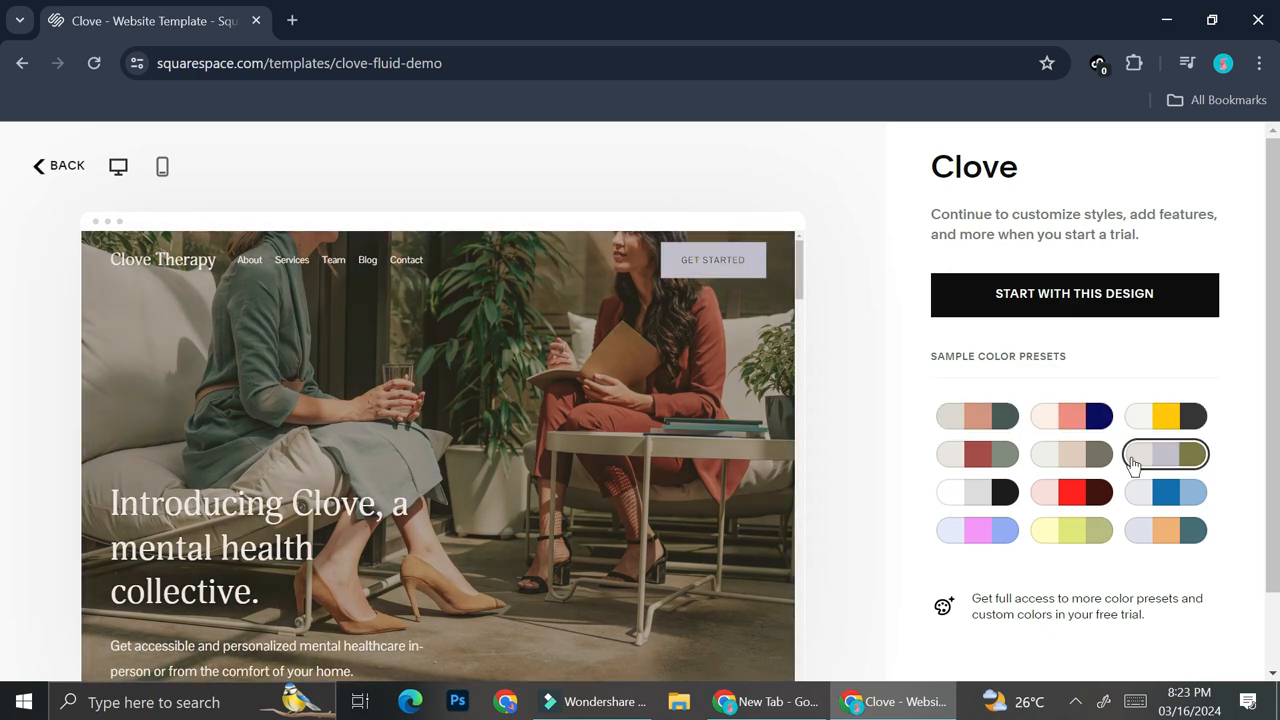
click(1065, 462)
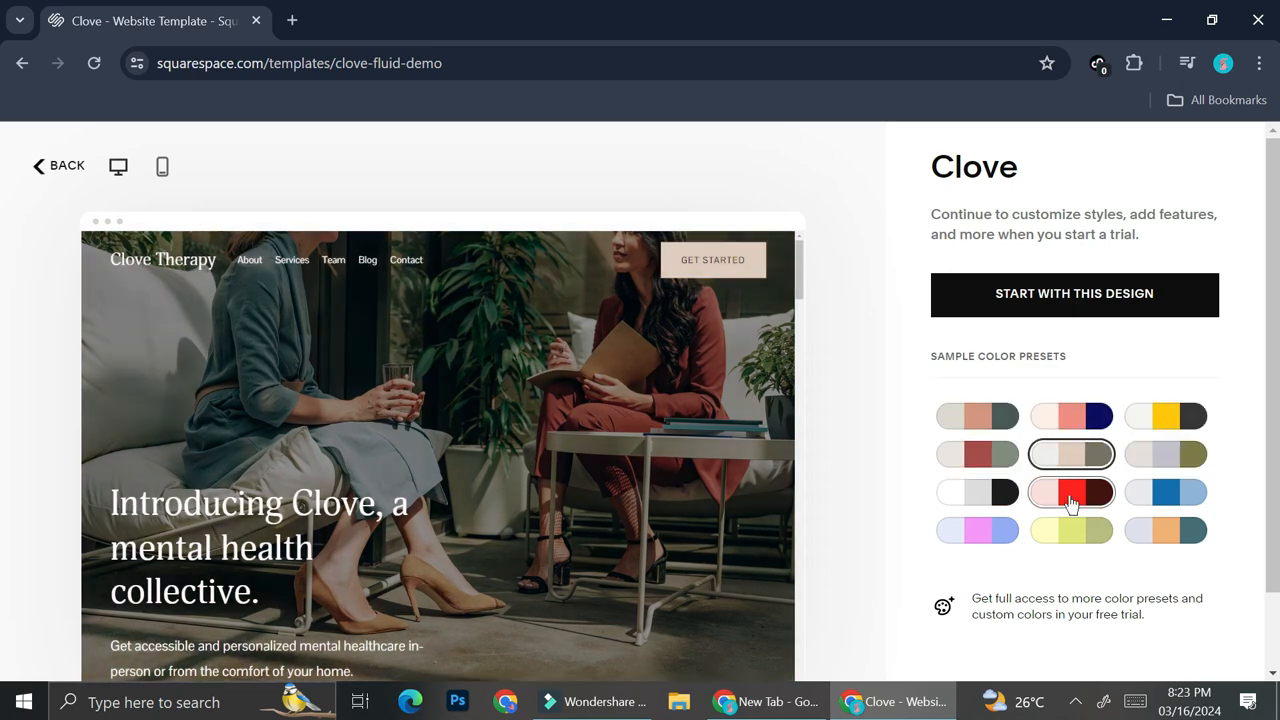
click(1066, 498)
click(1060, 530)
click(1000, 532)
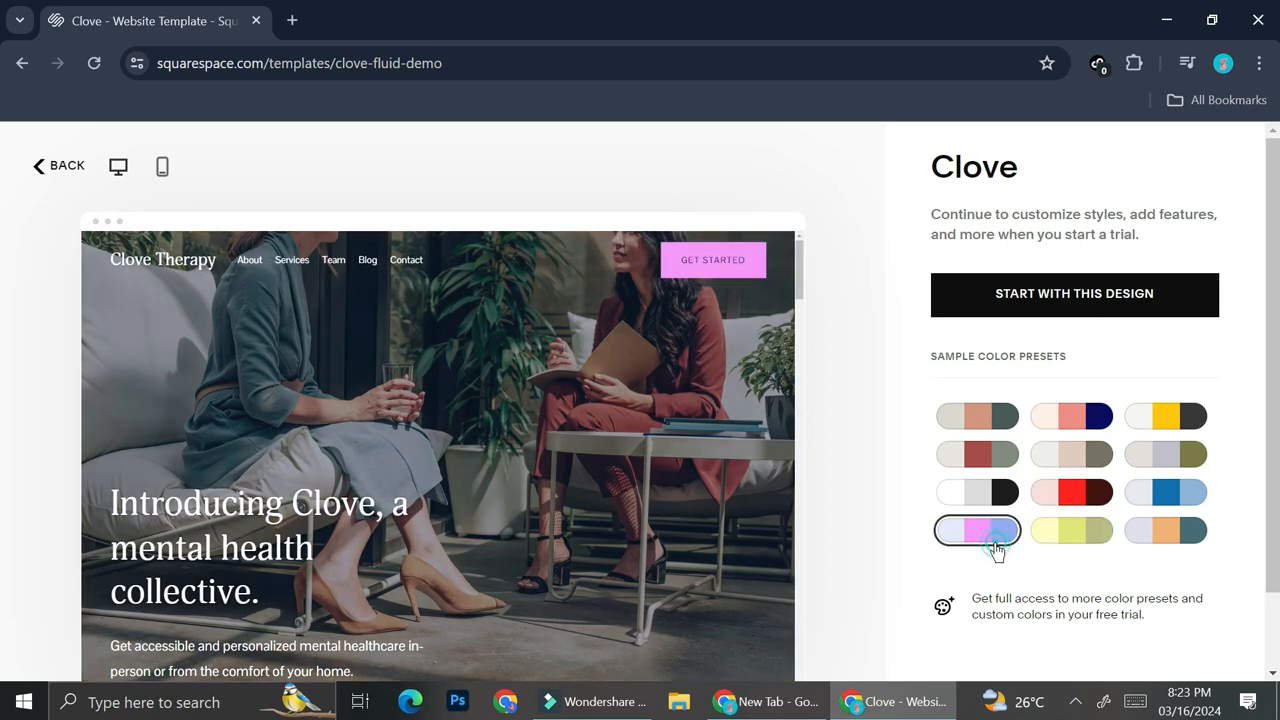
click(1000, 460)
- Apply the muted beige and taupe color preset to the Clove template and start a site with this design
click(1068, 464)
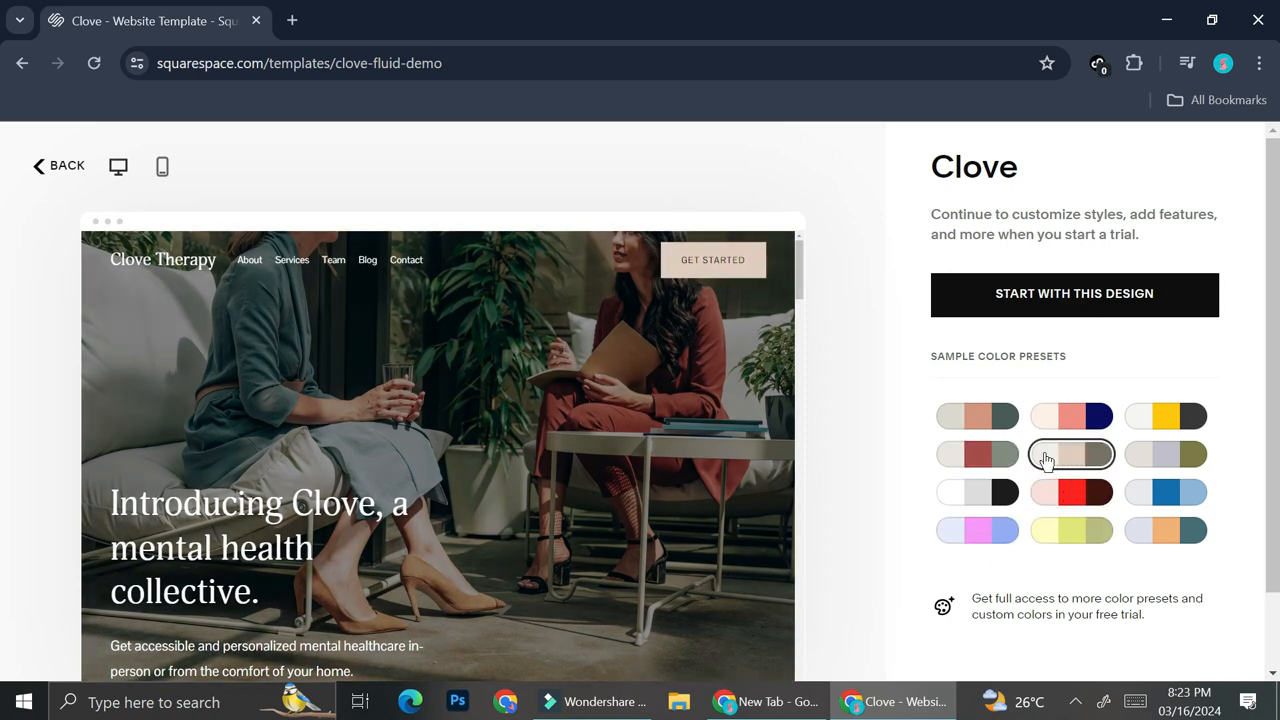
click(1074, 312)
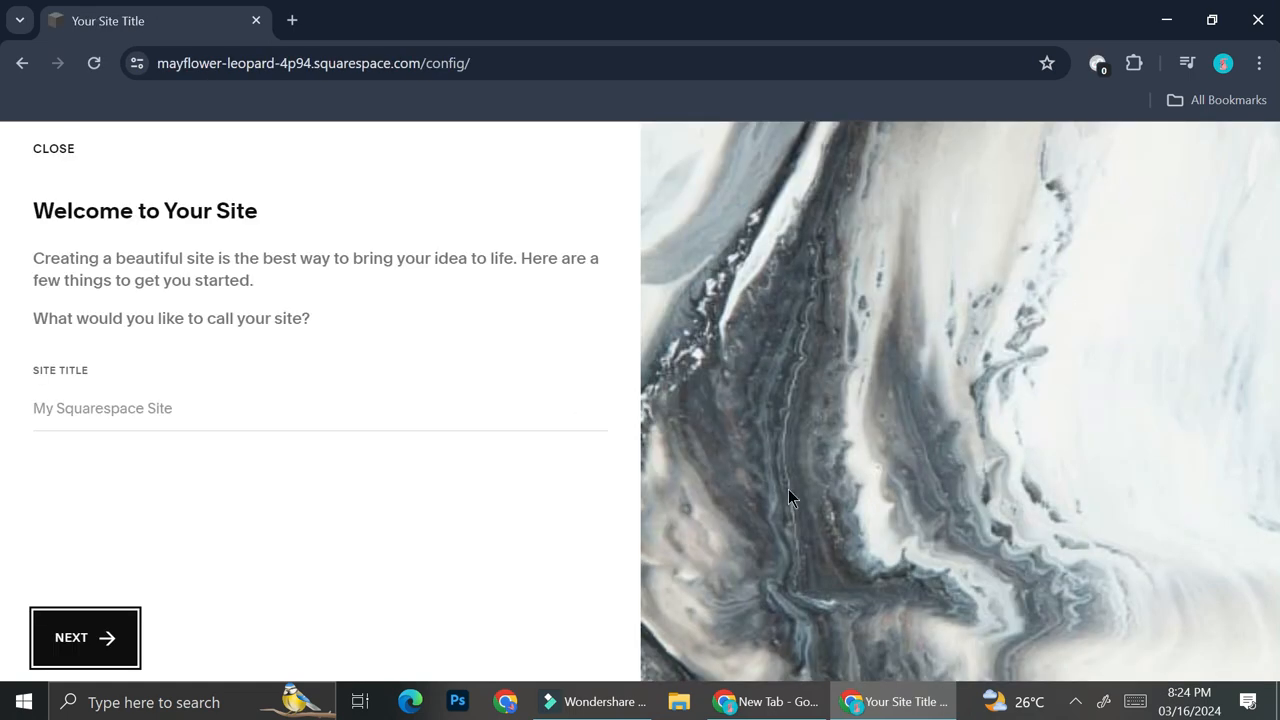
- Title the new site Sunshine Pilates and complete the remaining pages of the welcome introduction
click(141, 408)
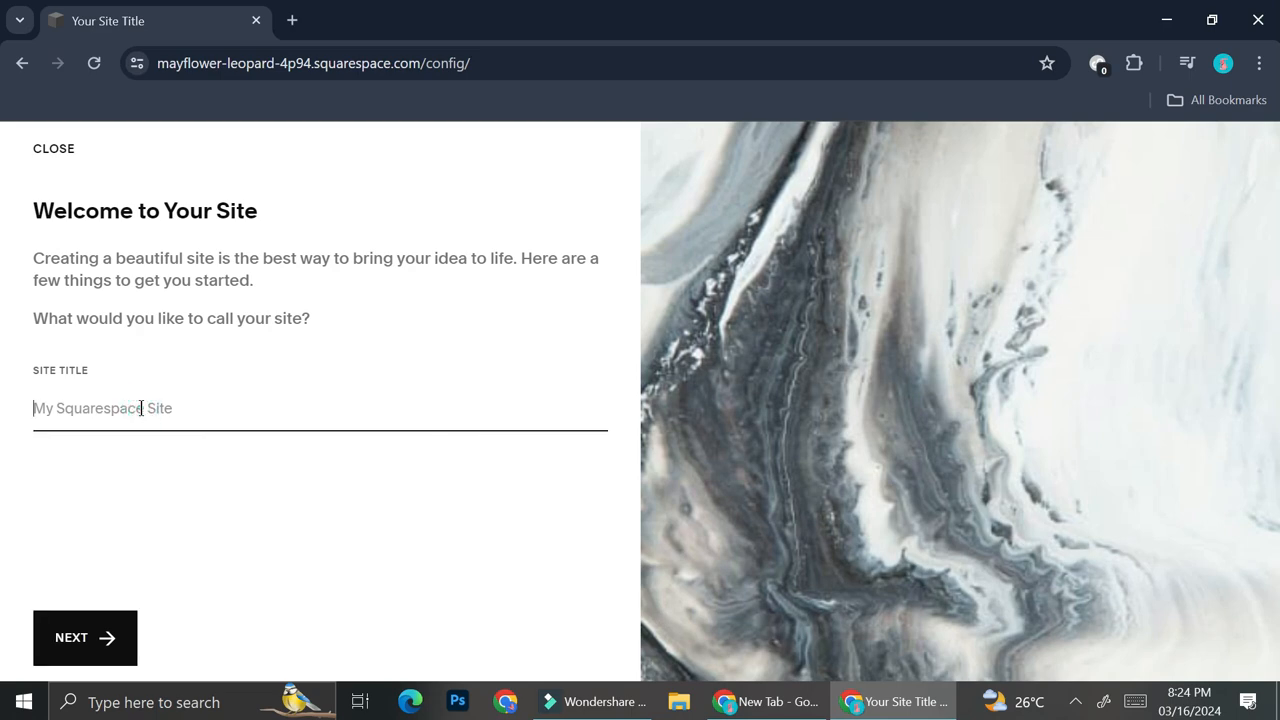
text(Sunshine)
click(108, 637)
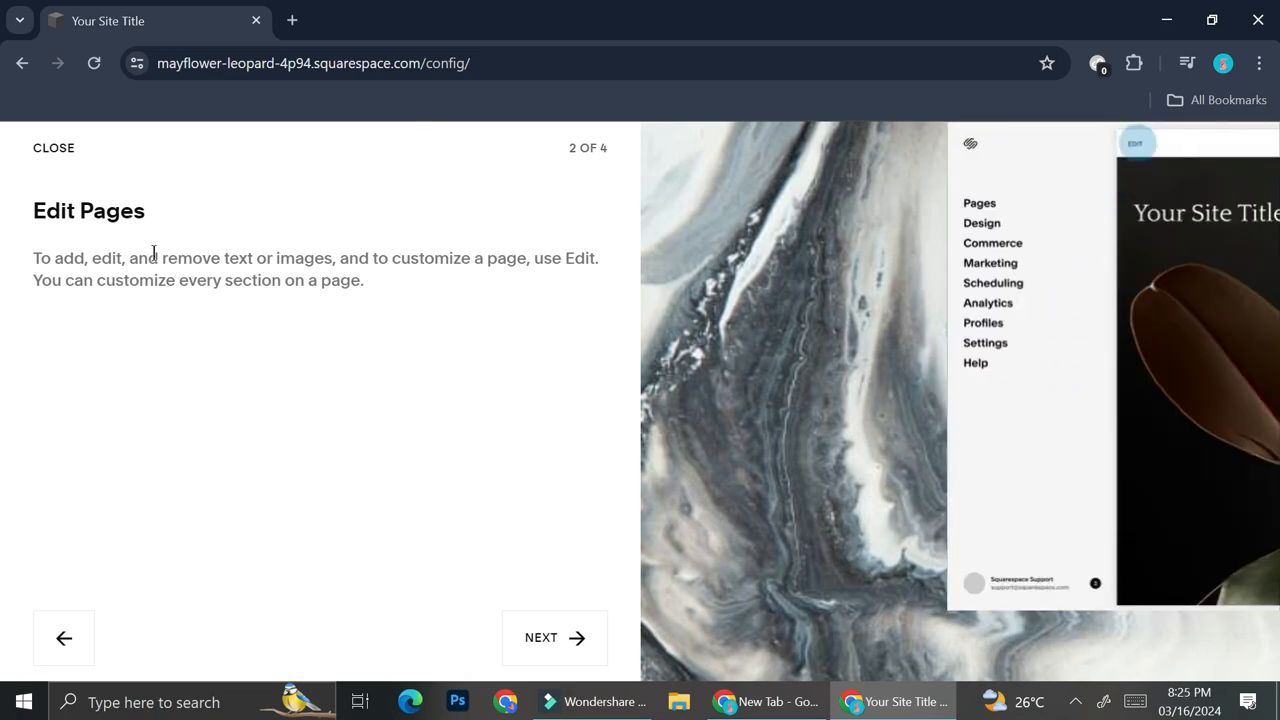
click(580, 667)
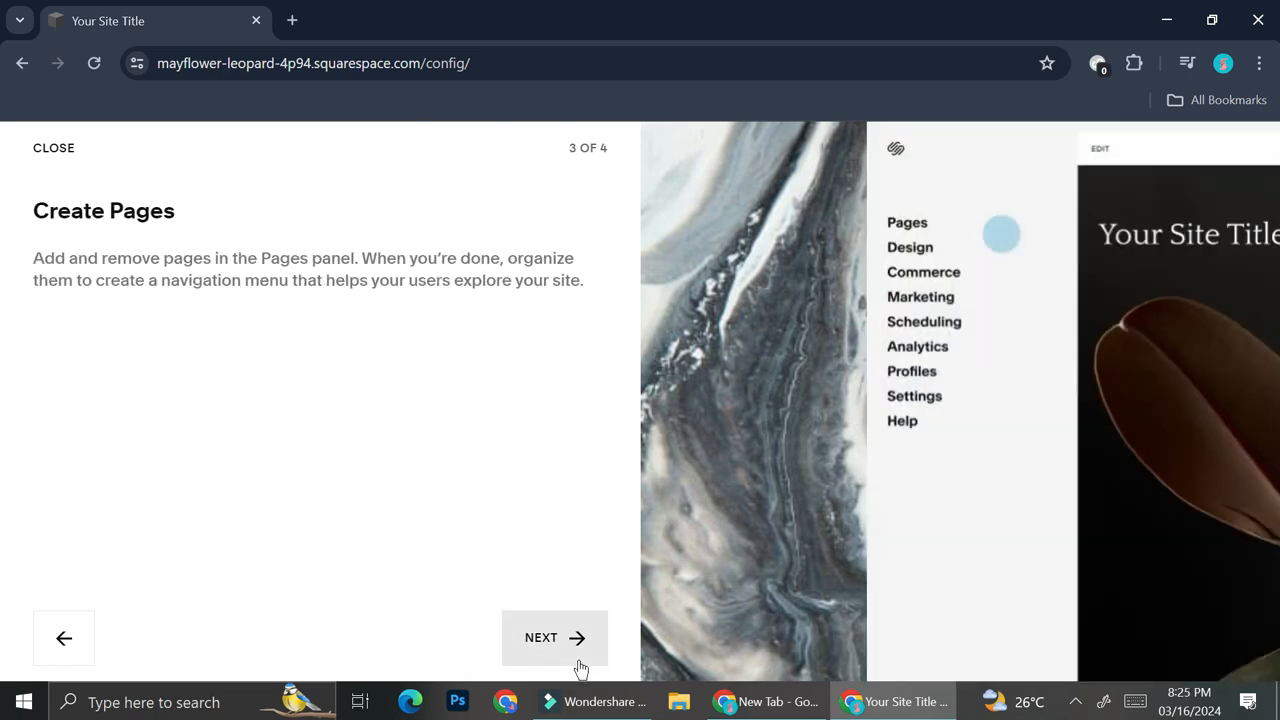
click(580, 654)
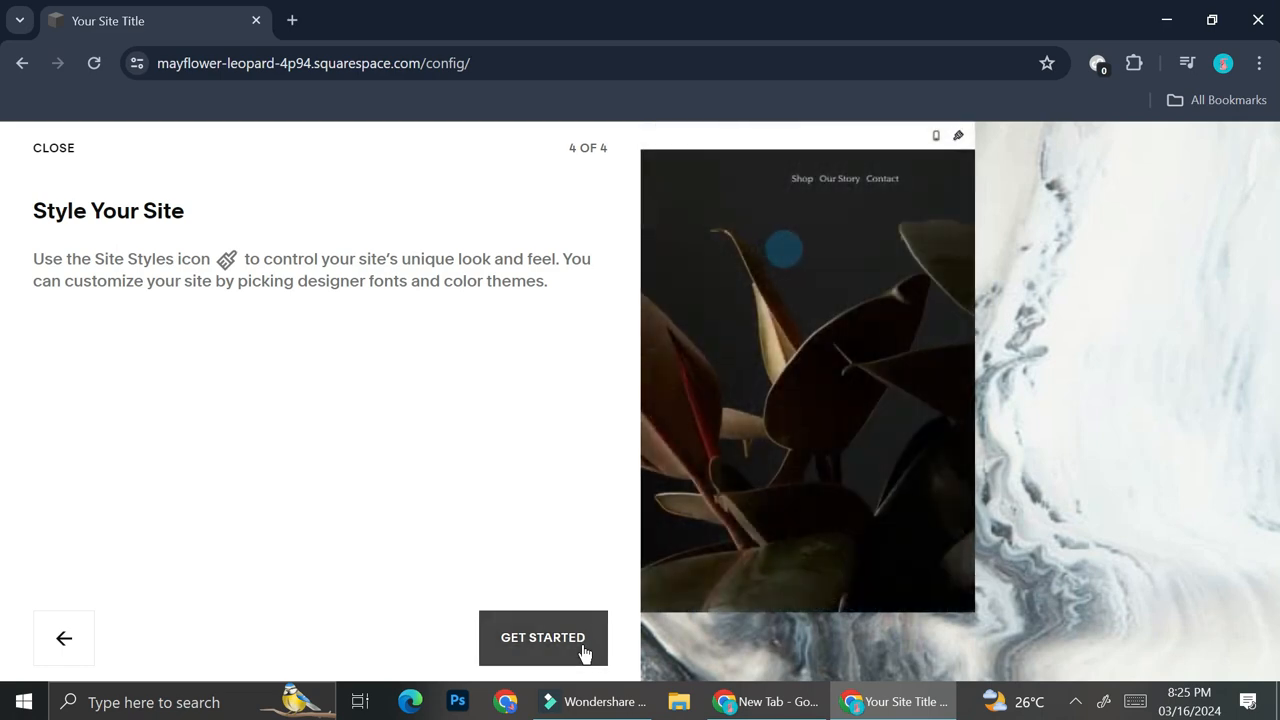
click(531, 643)
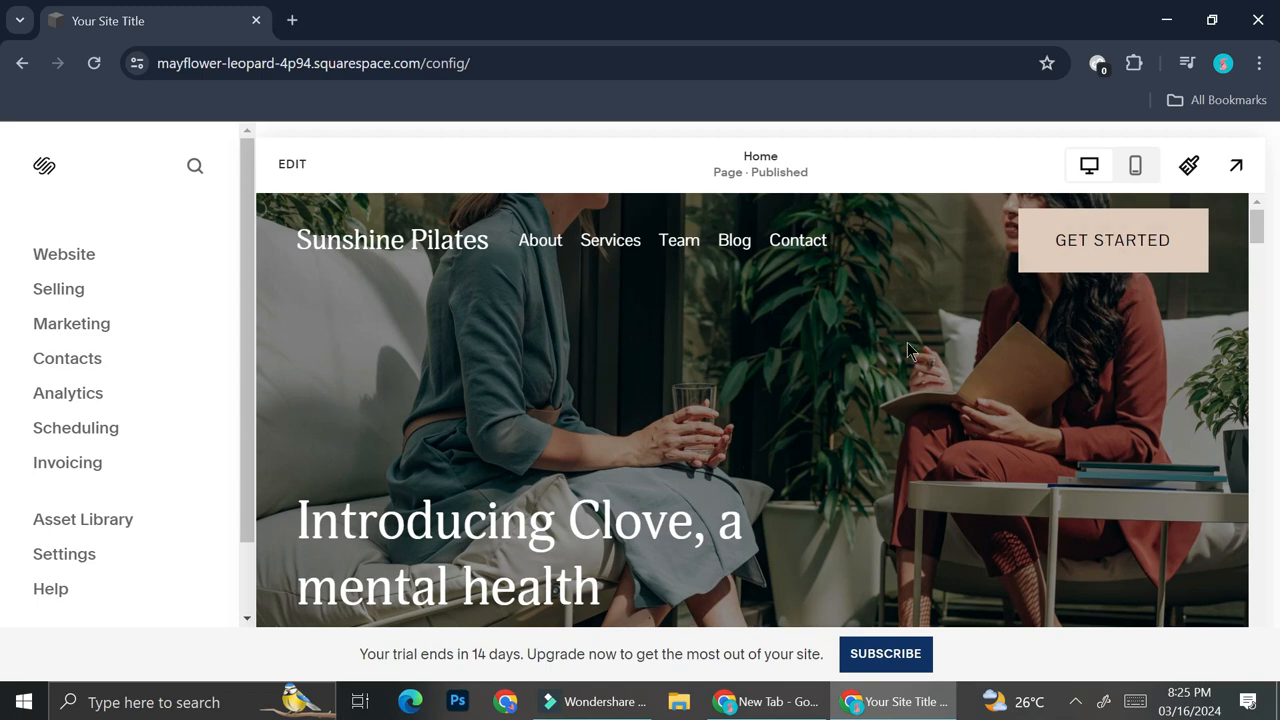
- Edit the Home page and replace its banner heading with "Book your Pilates Appointnement at Sunshine Pilates"
scroll(898, 370, down, 8)
scroll(898, 380, up, 8)
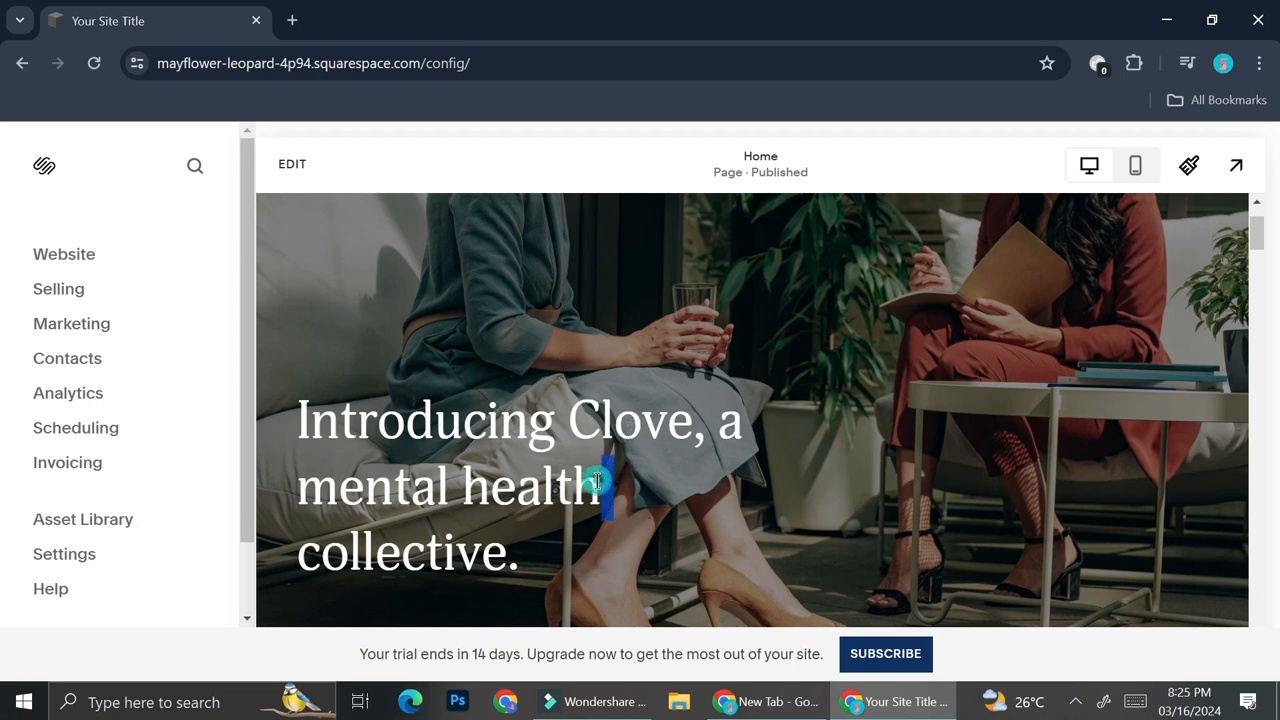
scroll(453, 482, up, 1)
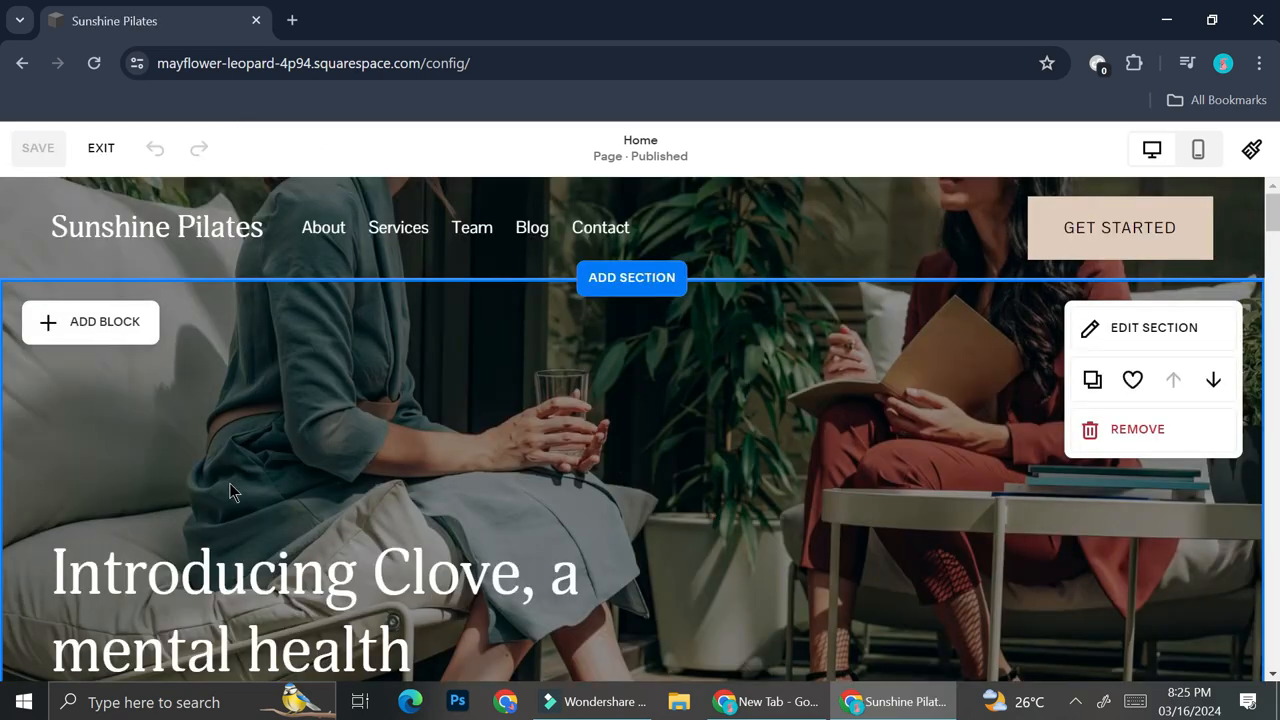
click(252, 576)
click(296, 592)
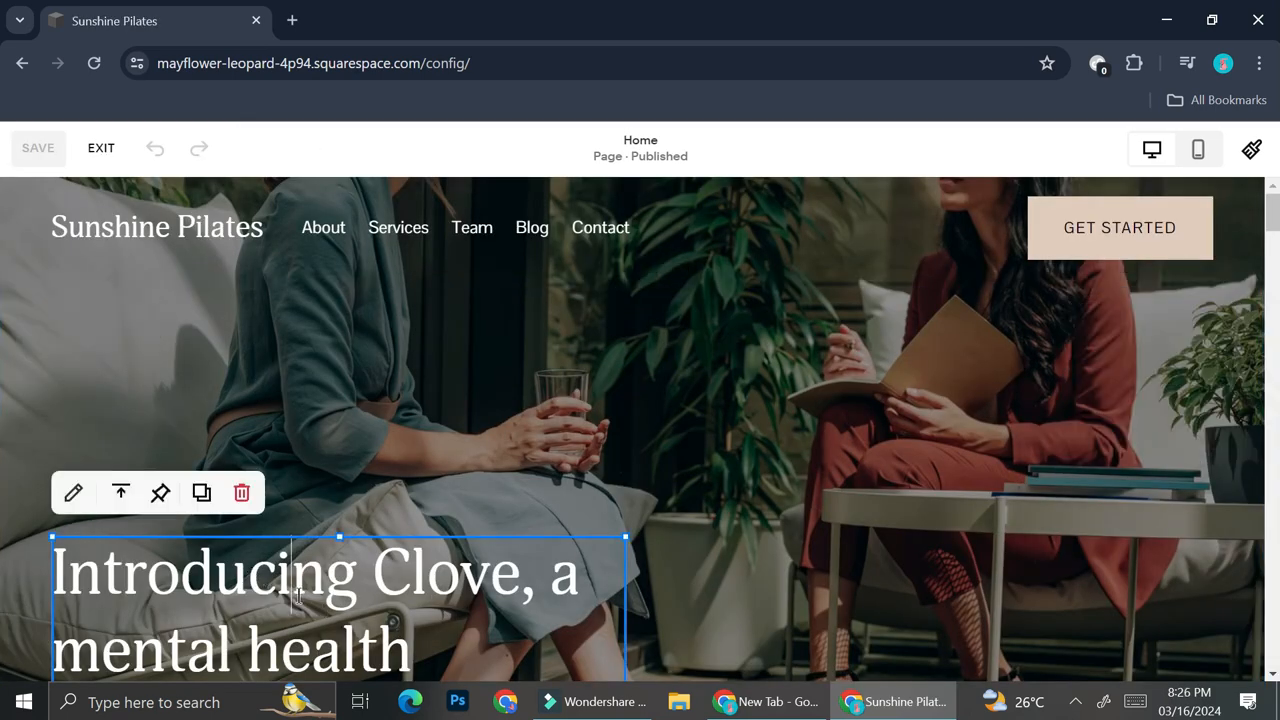
scroll(427, 630, down, 2)
text(ur )
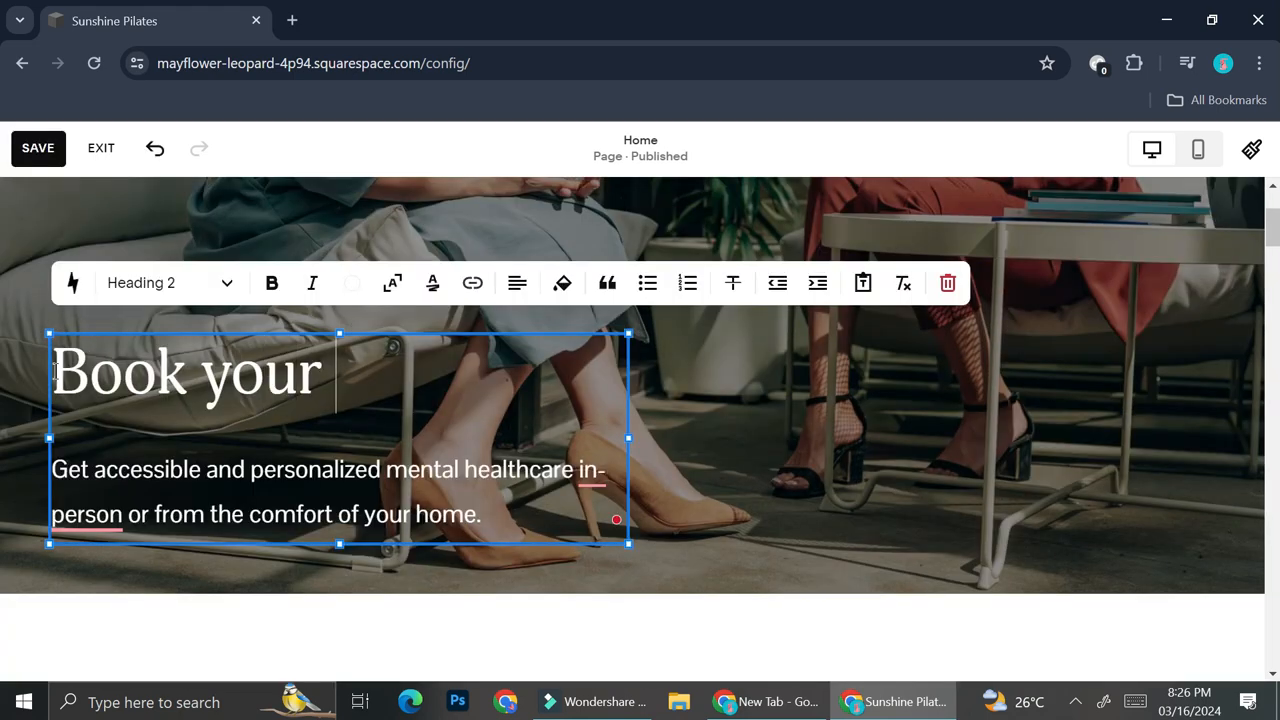
text(Pilates )
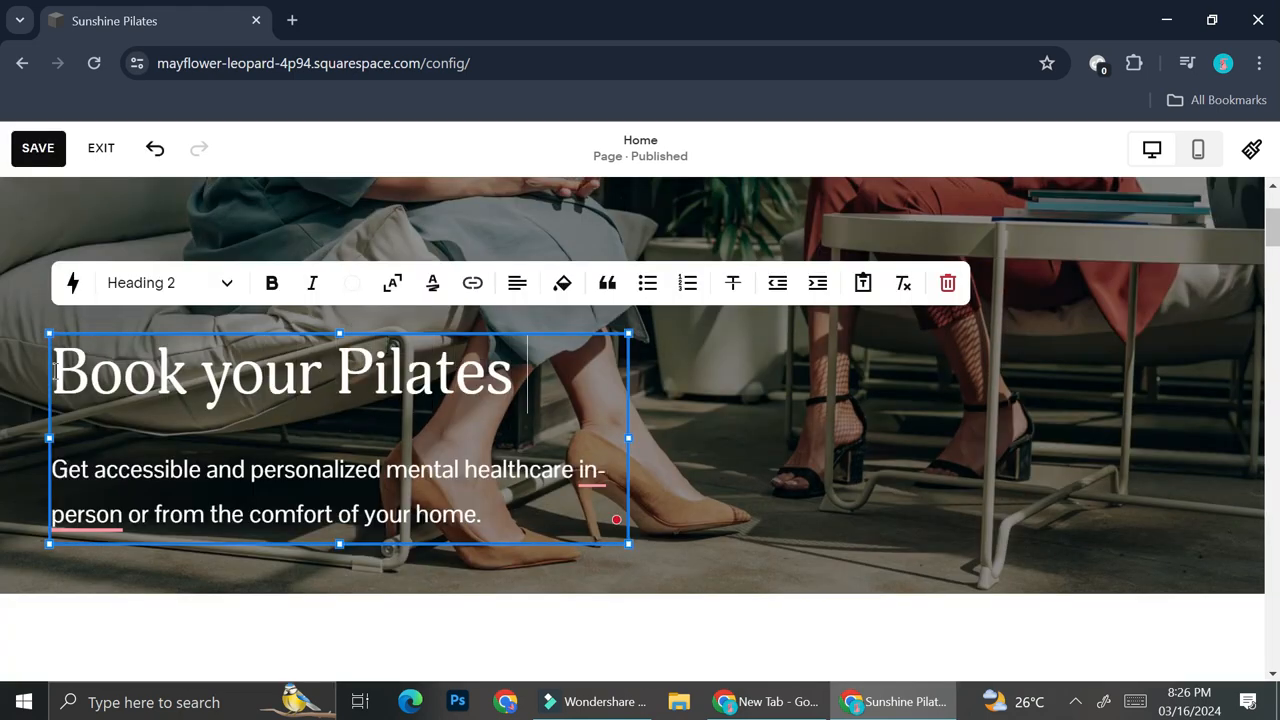
text(Appointnement at Su)
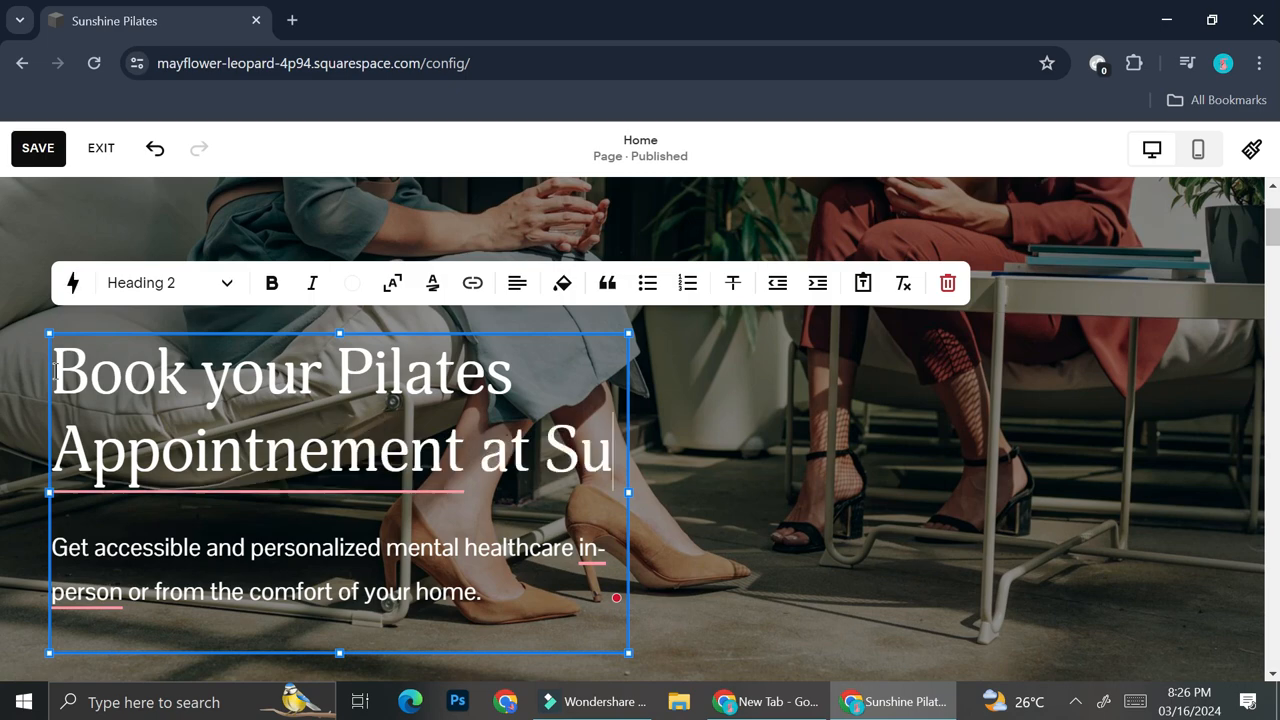
text(nshine Pi)
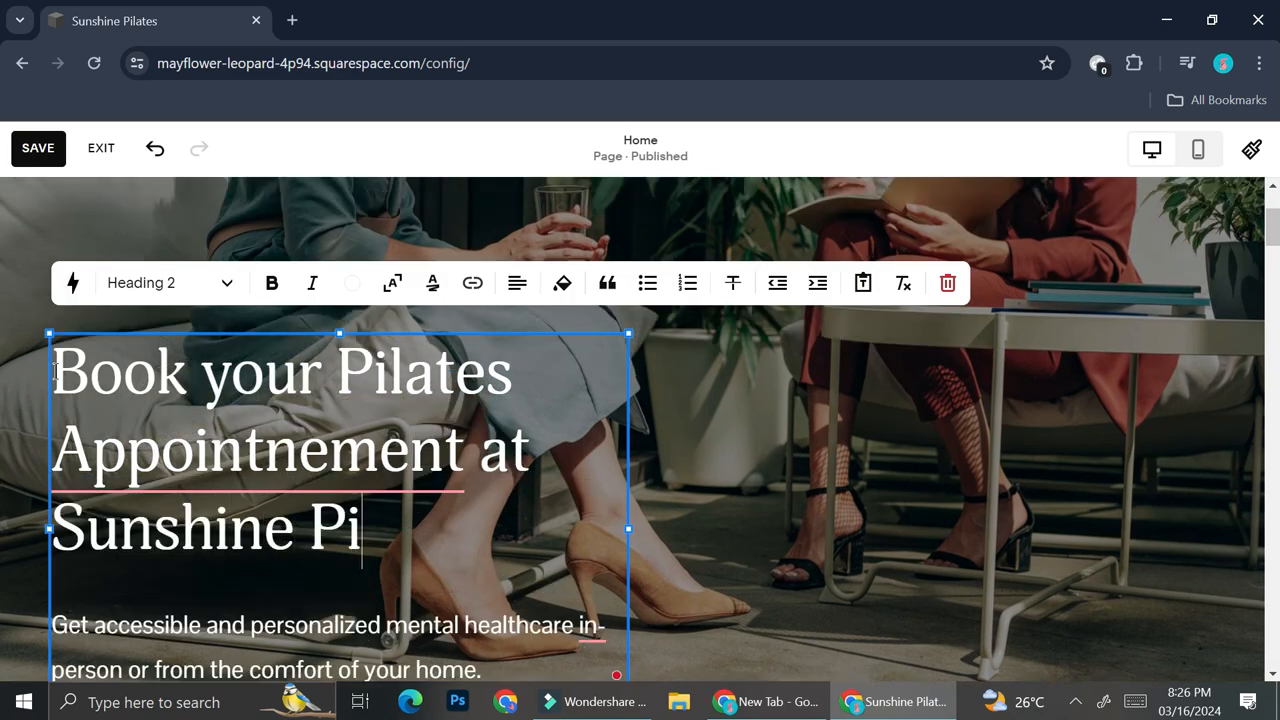
text(lates)
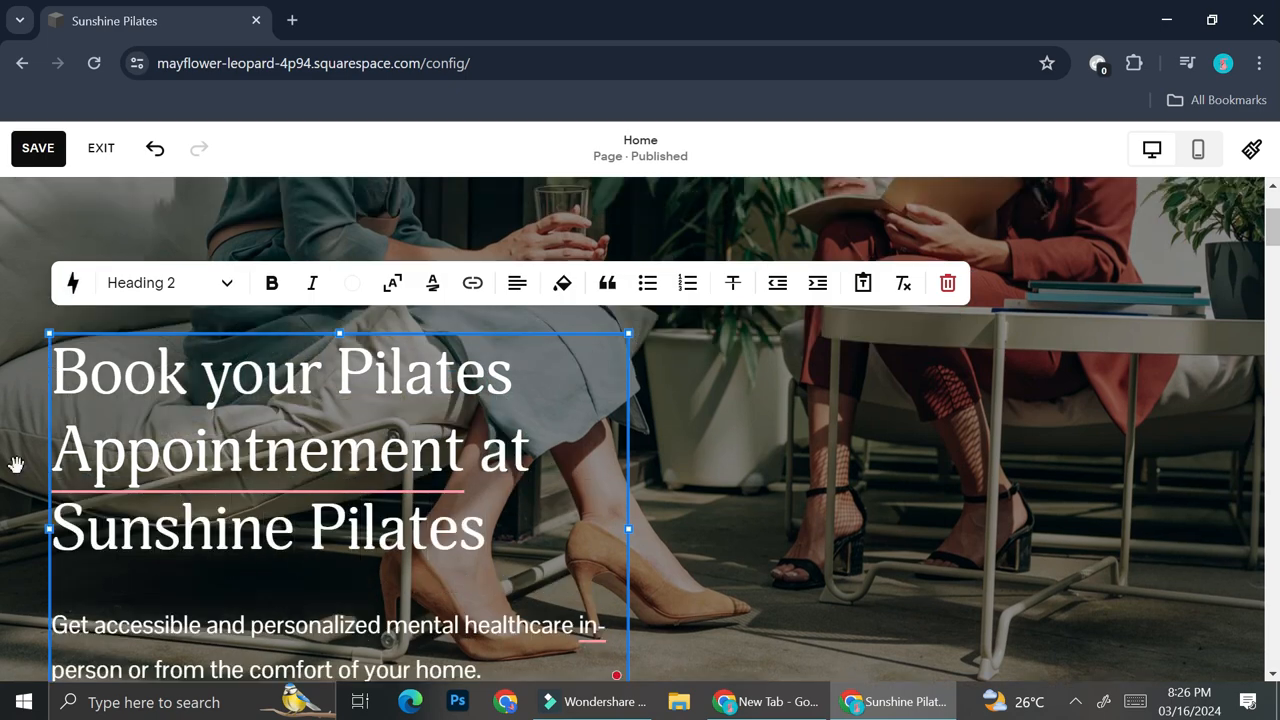
- Delete the mental healthcare paragraph below the banner heading and save the Home page
scroll(373, 463, down, 2)
drag(487, 470, 131, 380)
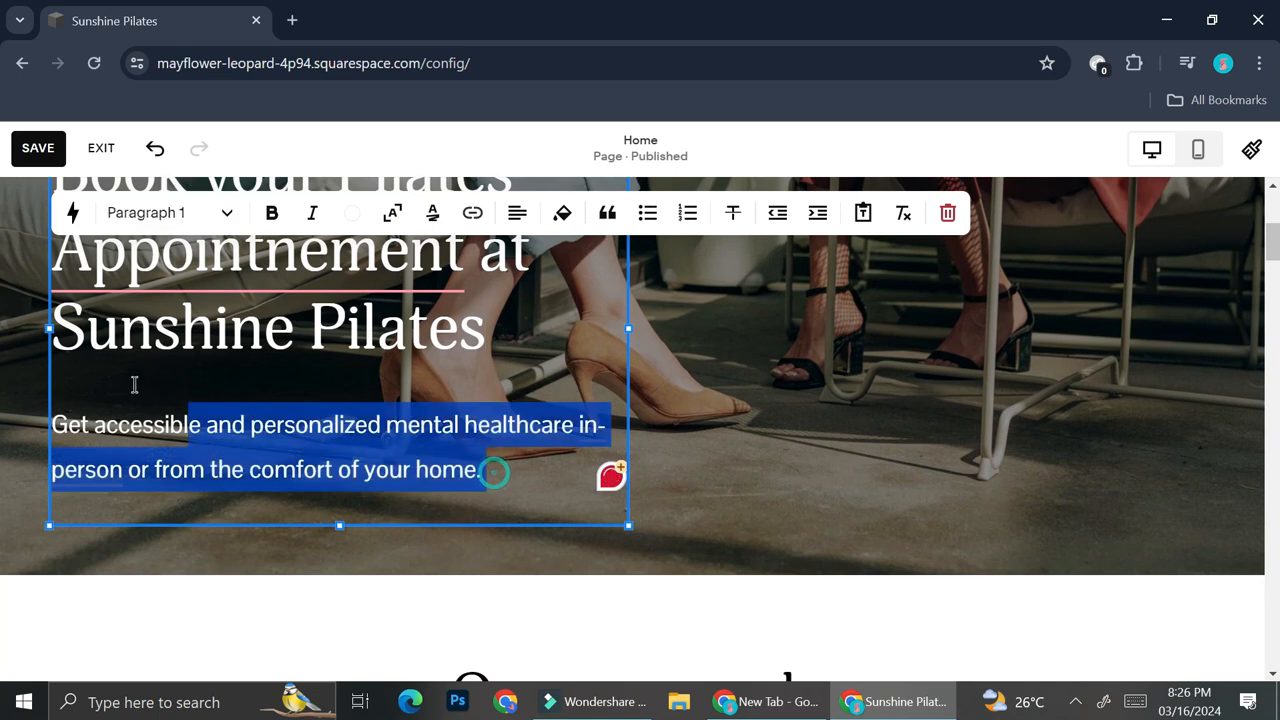
key(BackSpace)
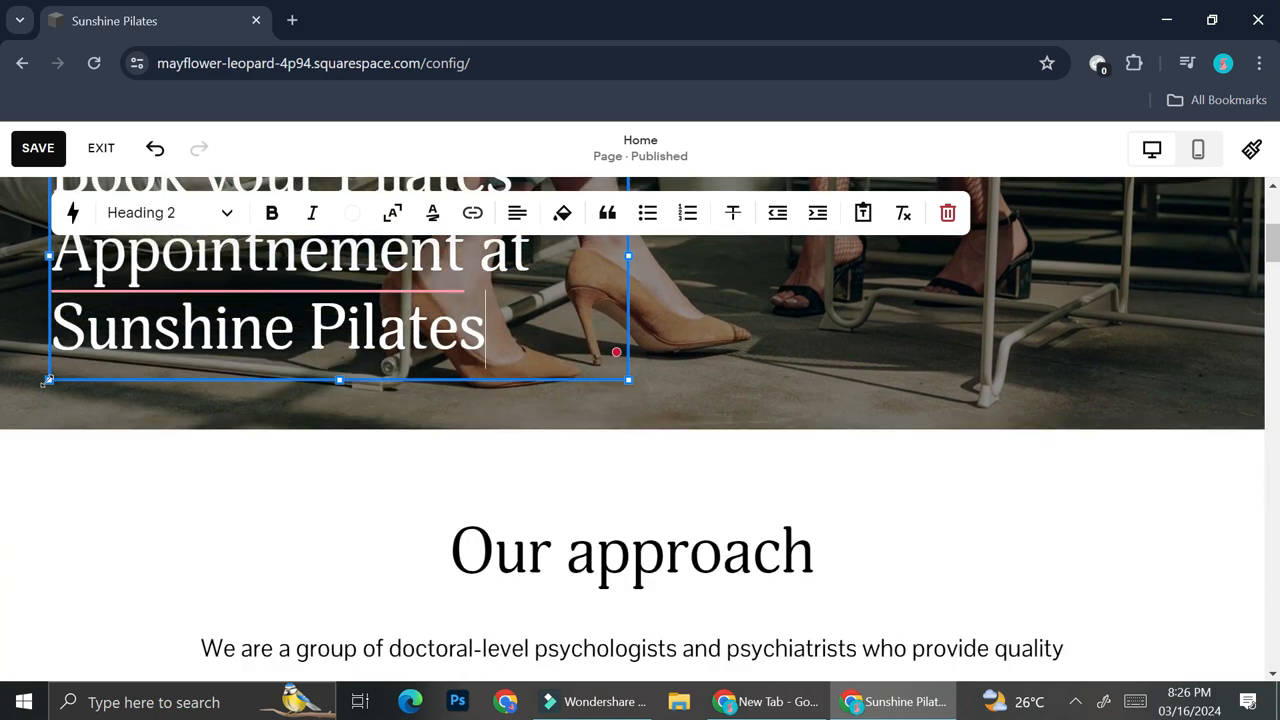
click(720, 323)
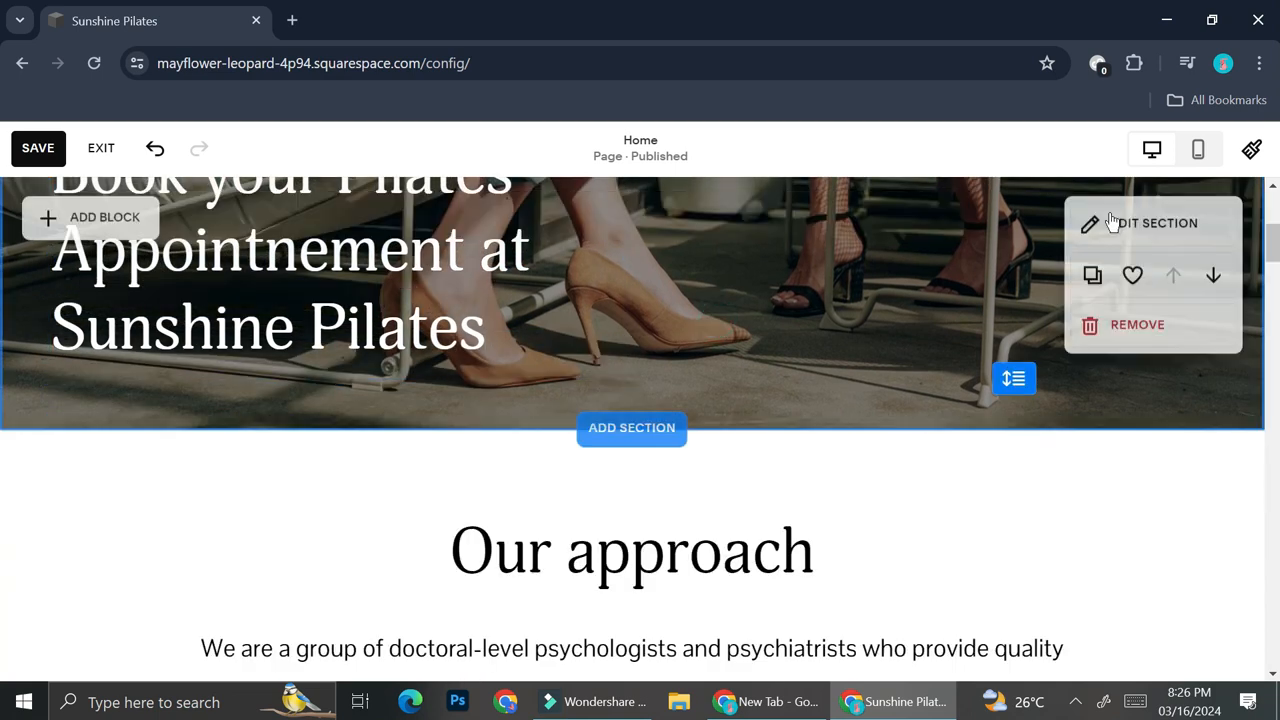
click(32, 150)
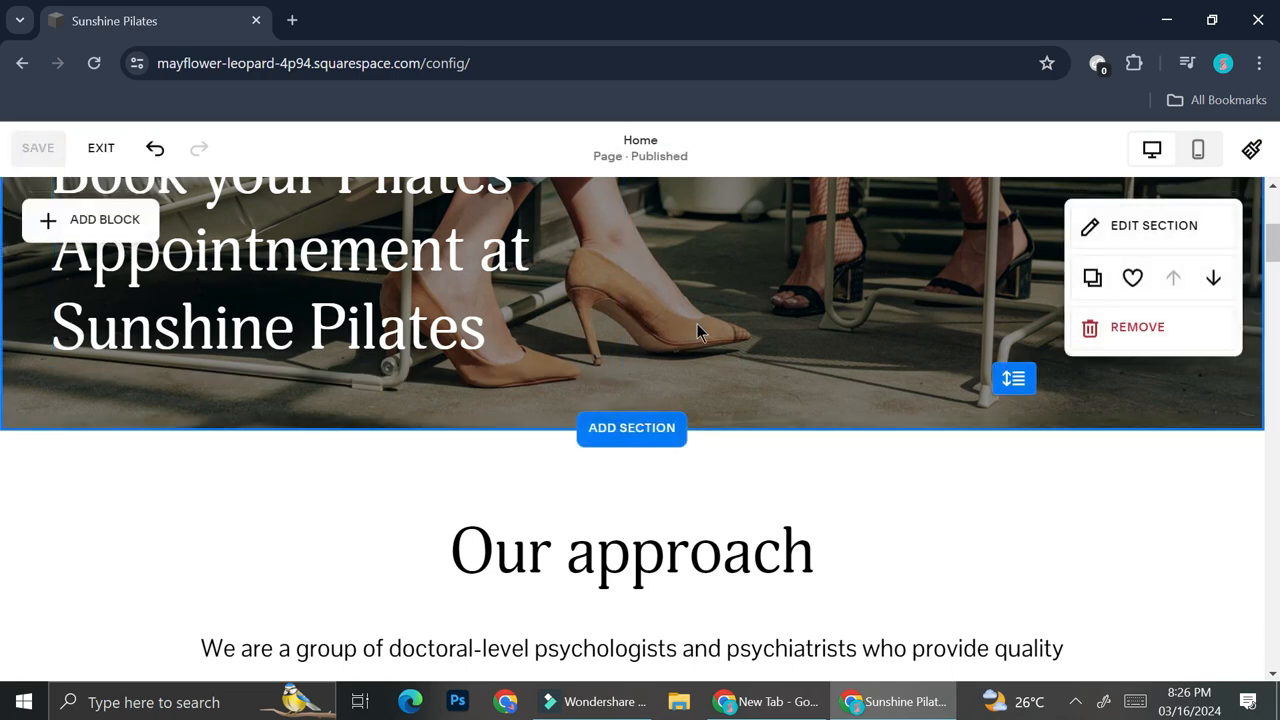
- Leave the Home page's editing mode and open the list of the website's pages
scroll(697, 324, up, 2)
scroll(795, 324, up, 2)
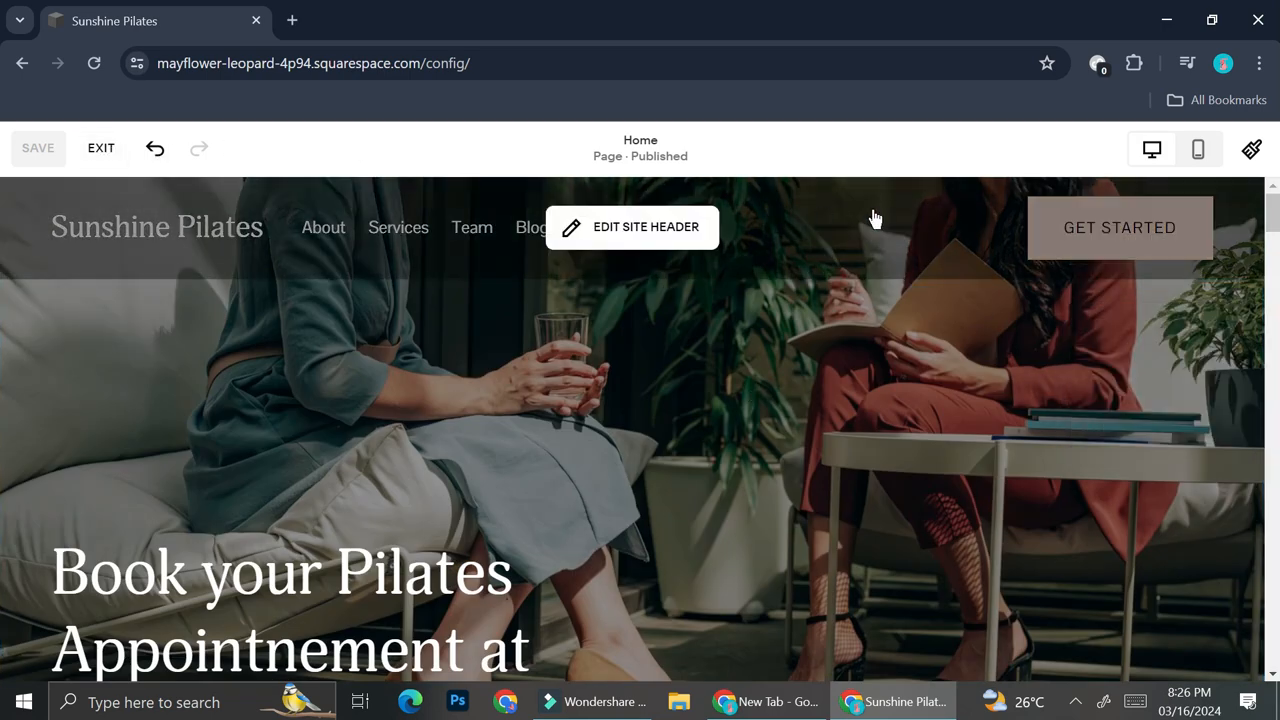
click(101, 148)
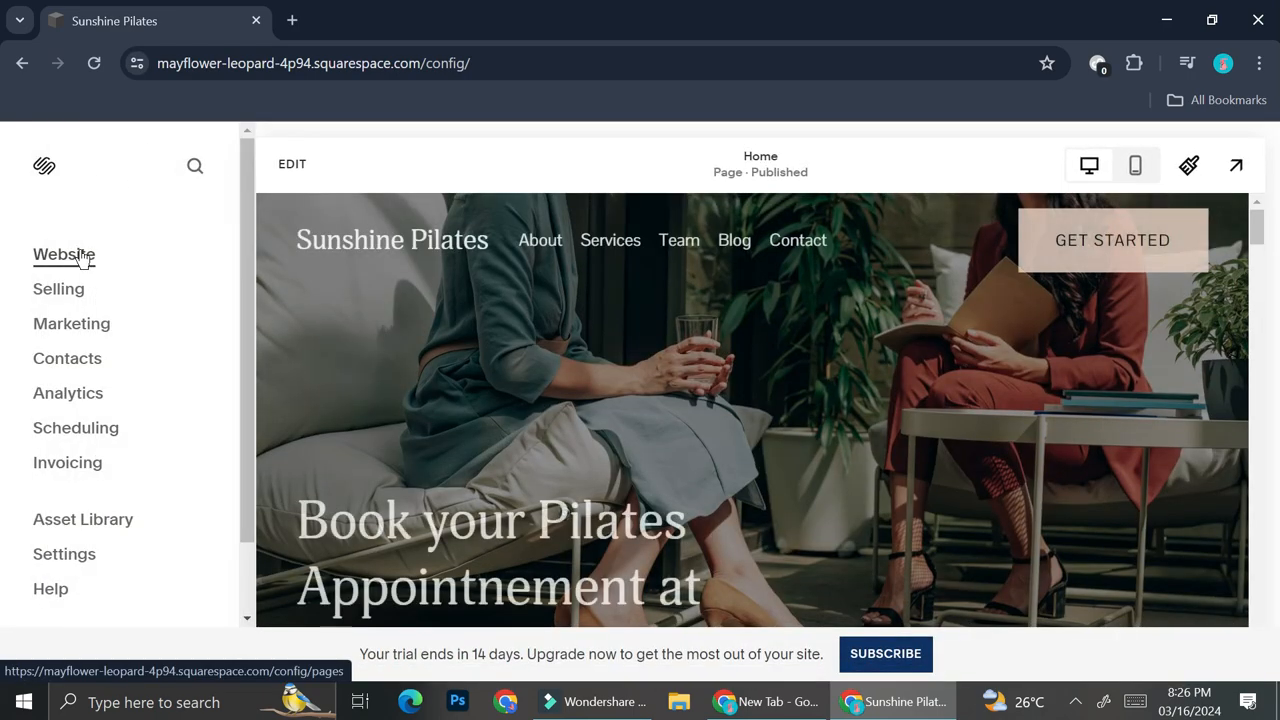
click(82, 256)
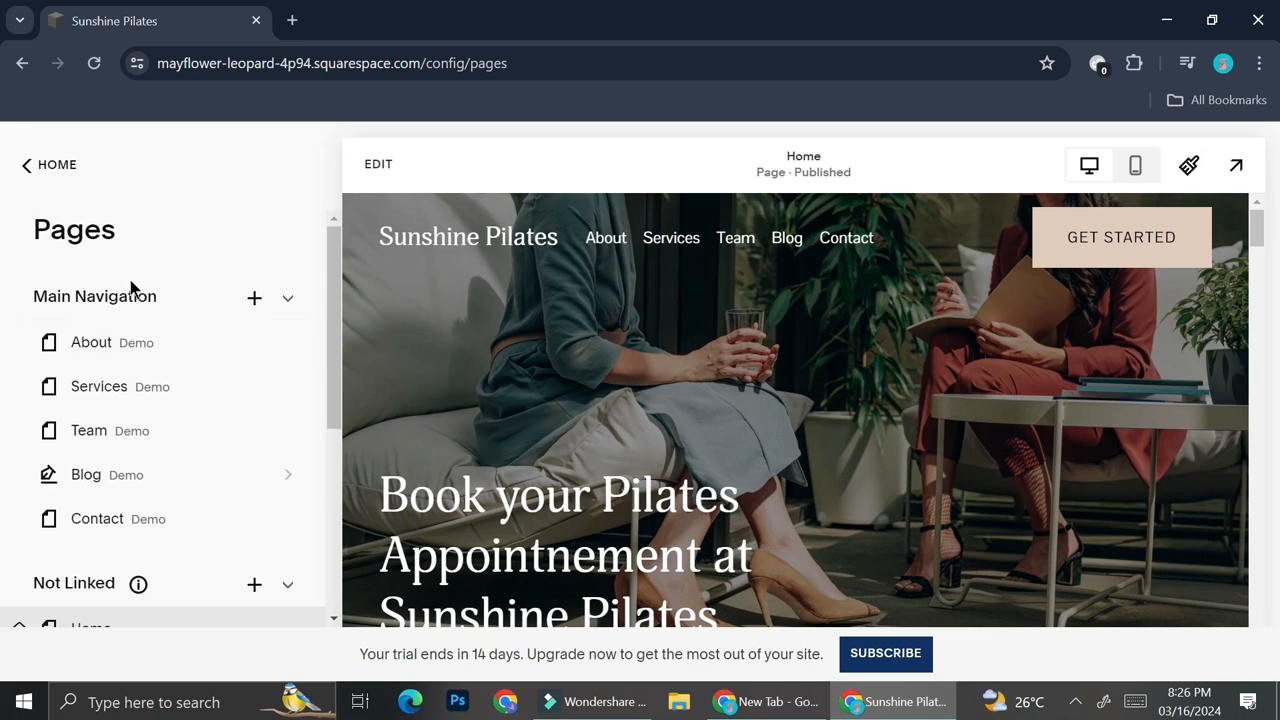
scroll(135, 400, down, 1)
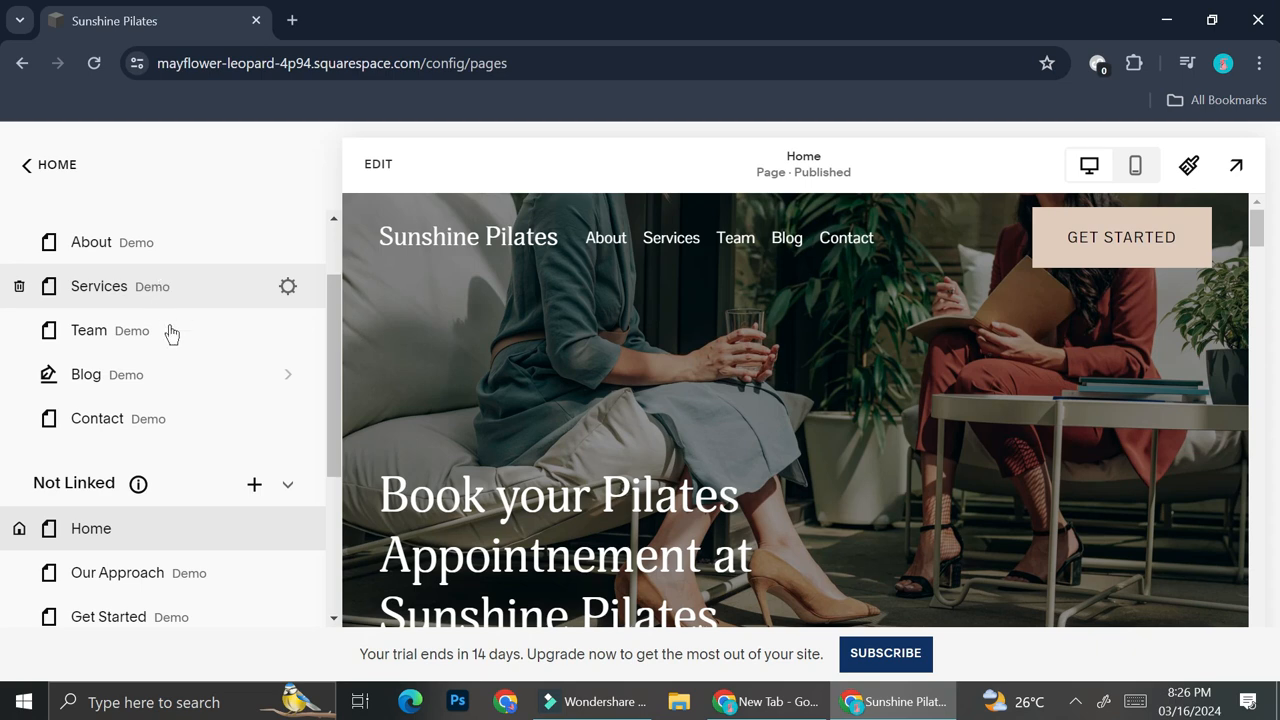
- Leave the website's page list and open the site's Scheduling section
scroll(168, 340, down, 3)
scroll(147, 530, up, 4)
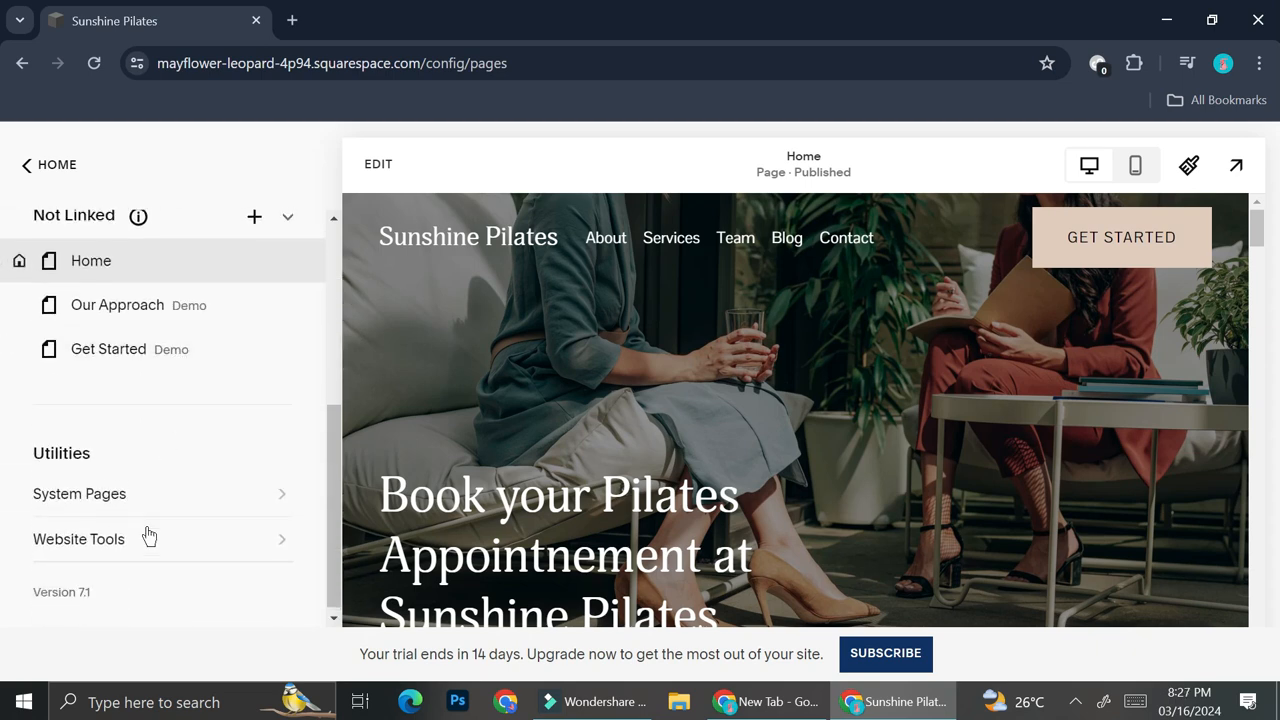
click(30, 170)
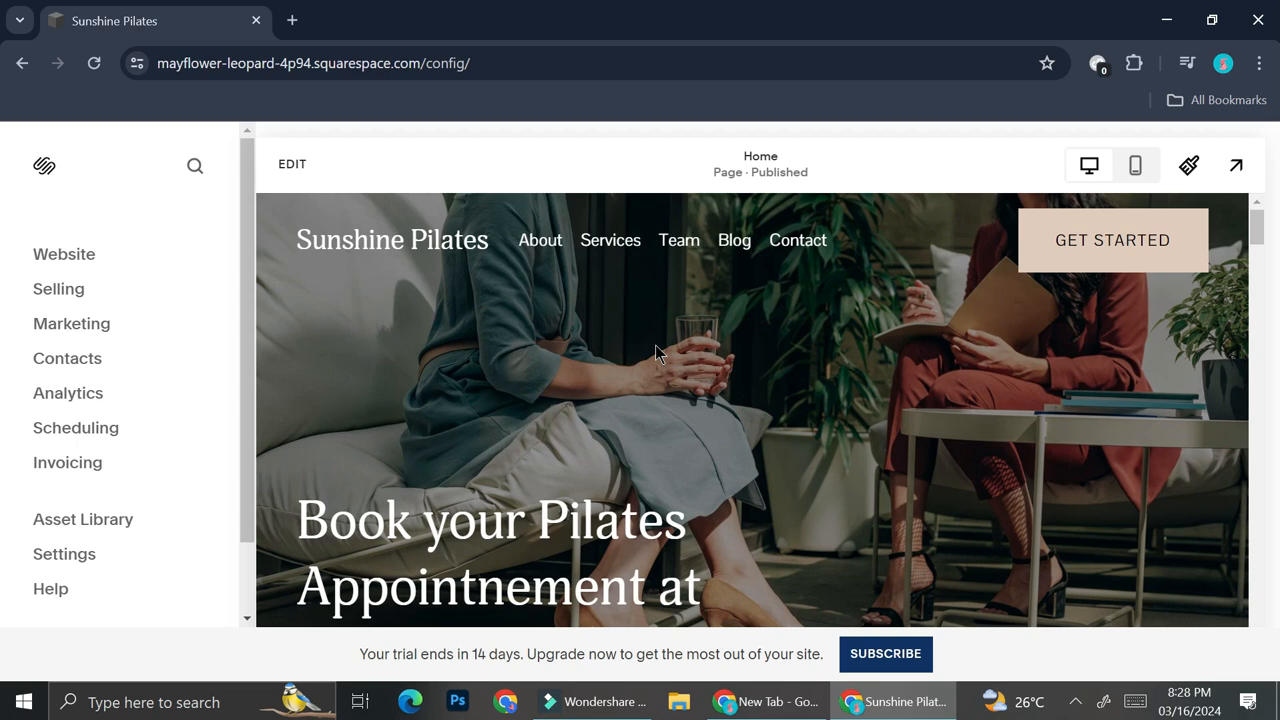
click(95, 437)
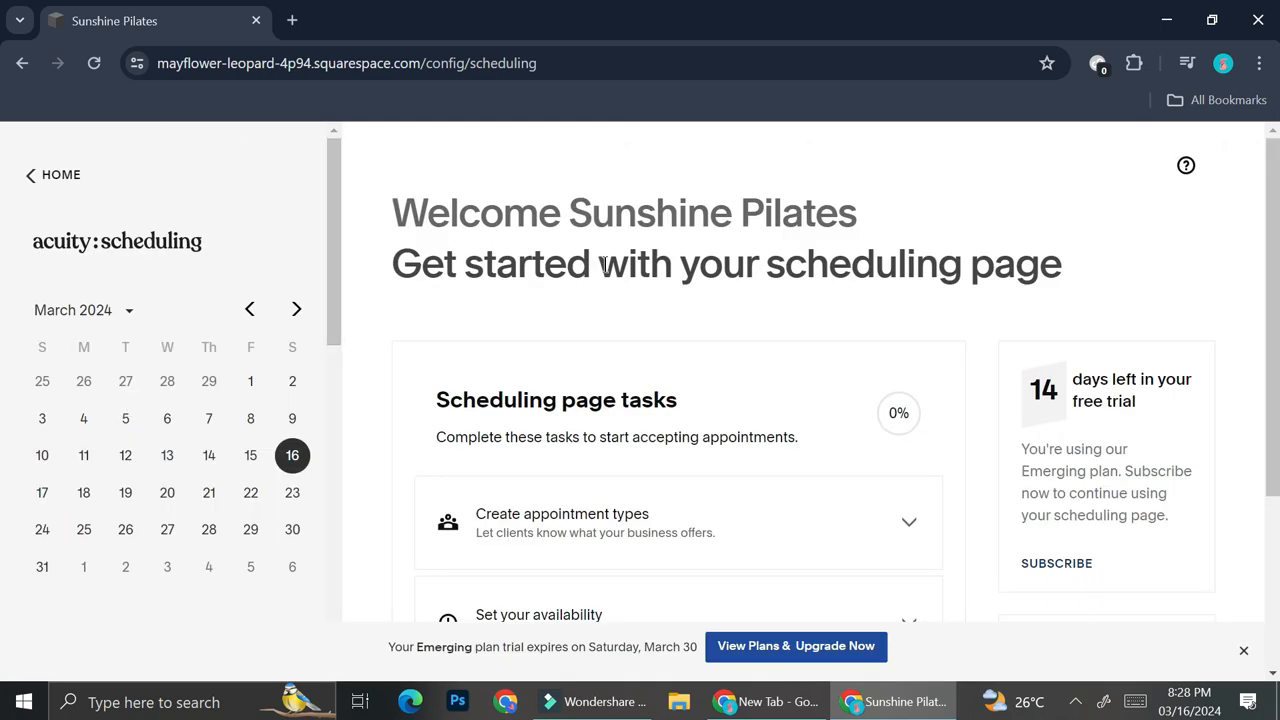
- Start a new appointment type of size Class (Group) and name it "Sunshine Pilates Class"
scroll(598, 300, down, 2)
click(593, 379)
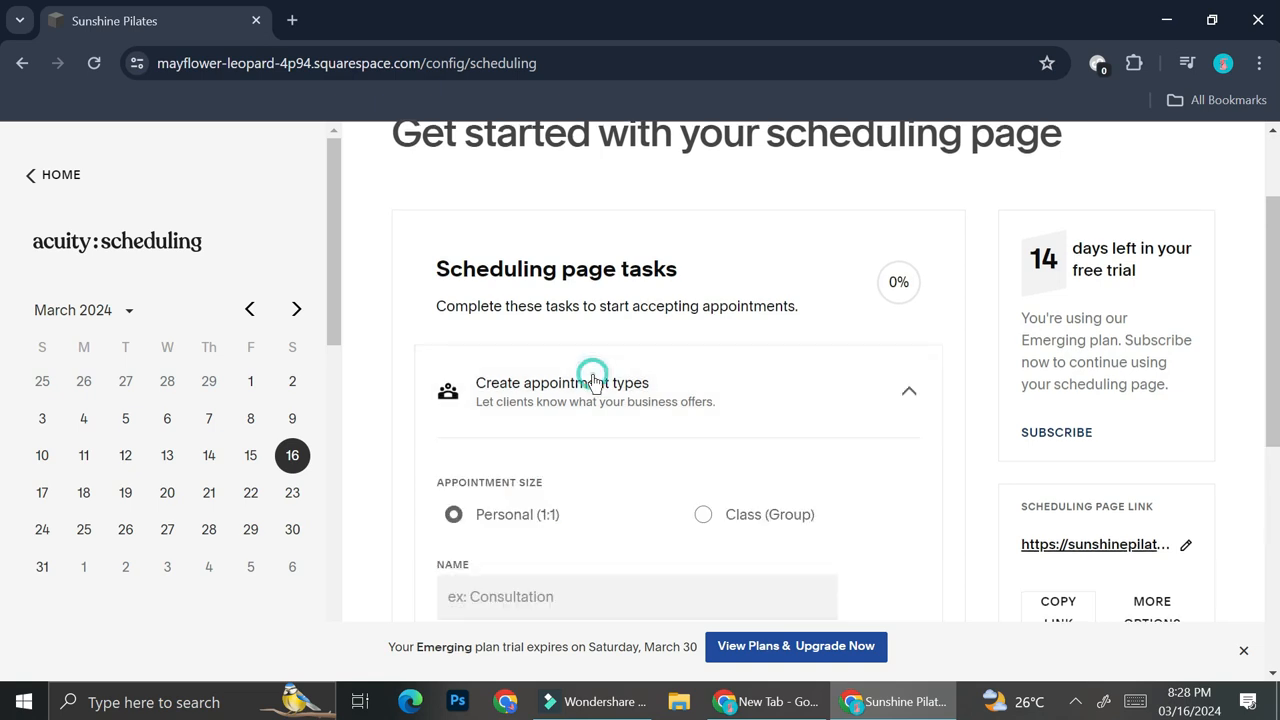
scroll(592, 378, down, 3)
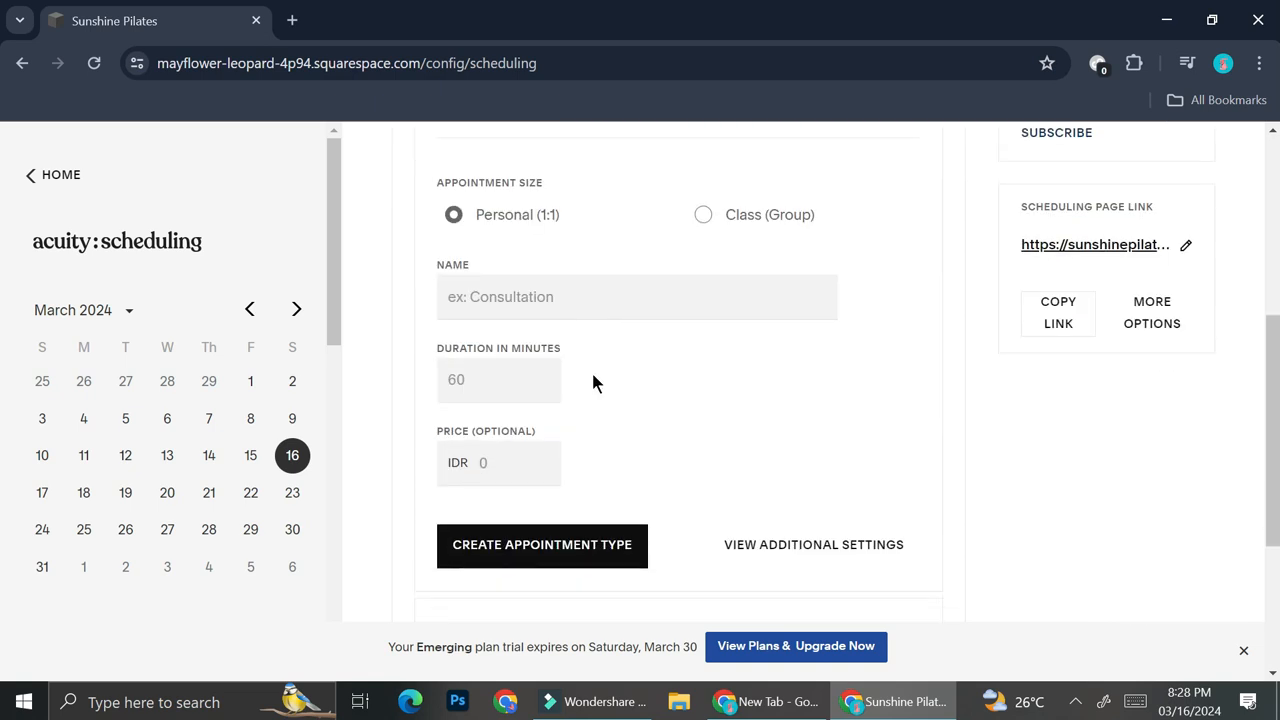
click(706, 220)
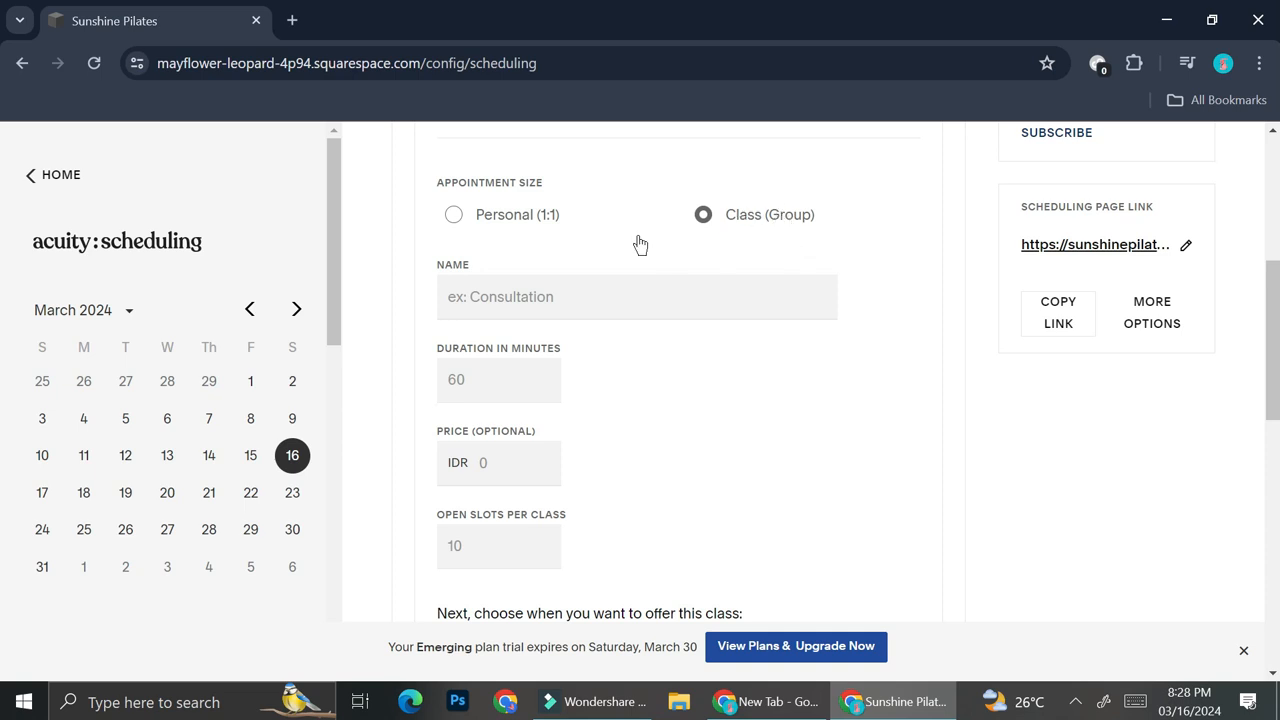
click(589, 286)
text(Suns)
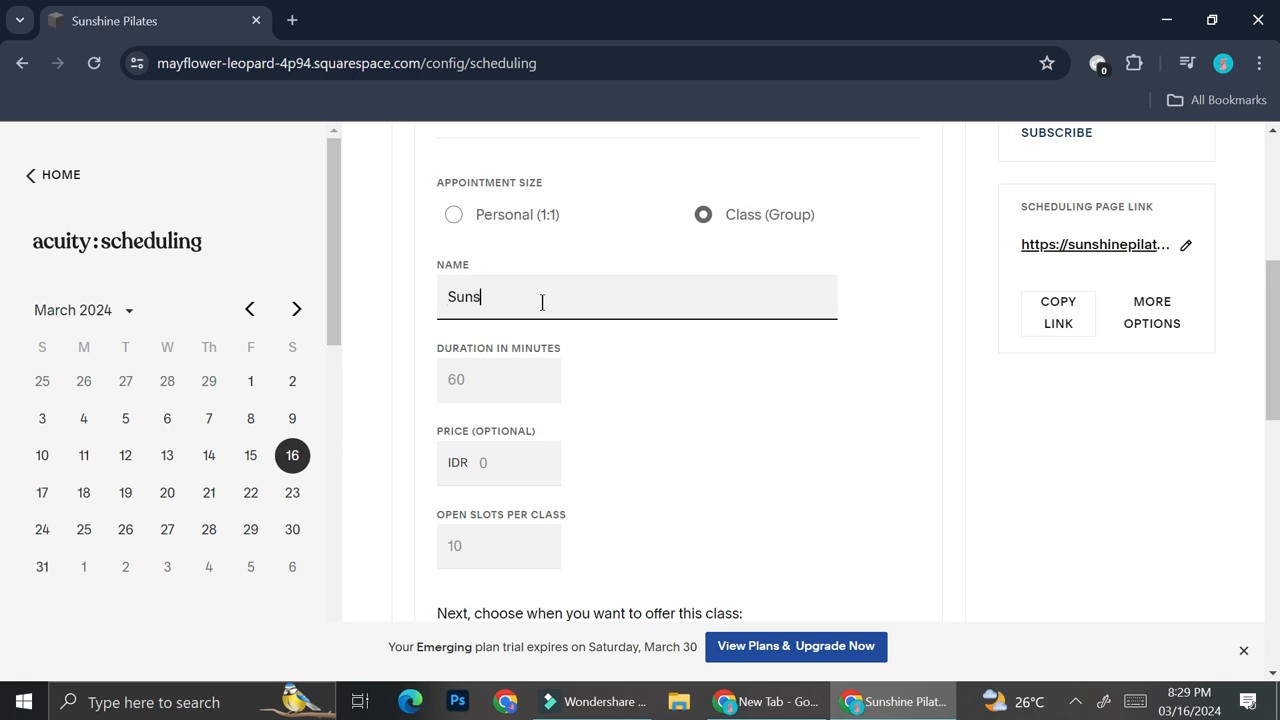
text(hine Pilates Class)
- Set the class duration to 45 minutes, the price to IDR 100000 and the open slots per class to 10
click(489, 378)
click(478, 380)
text(45)
click(479, 462)
text(100000)
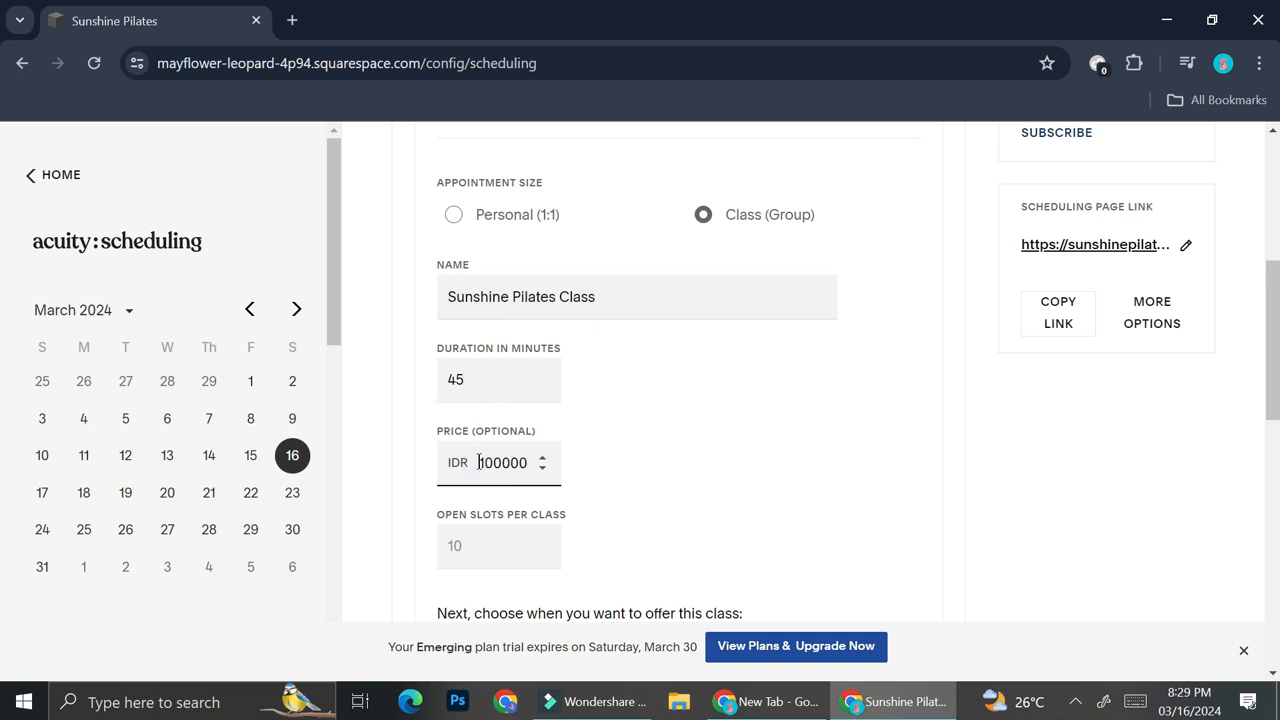
click(480, 540)
text(10)
click(667, 499)
- Set the day the class is offered to 03/20/2024
scroll(703, 497, down, 2)
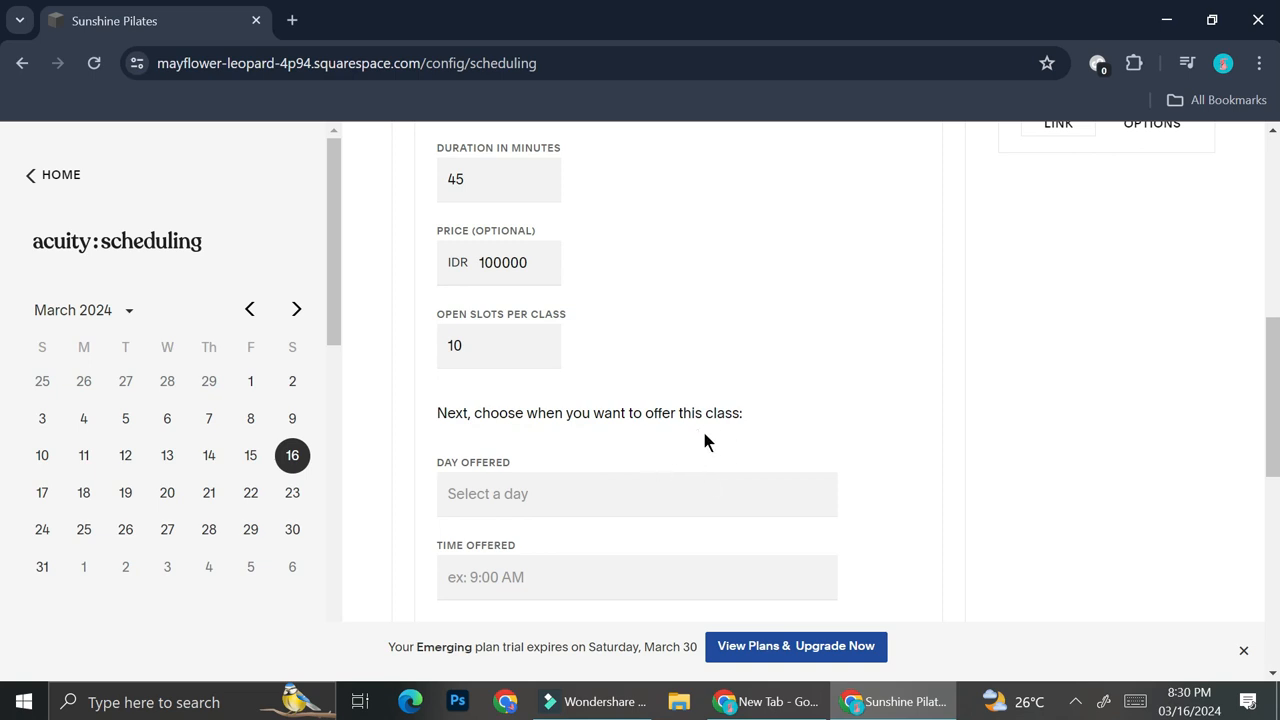
click(618, 502)
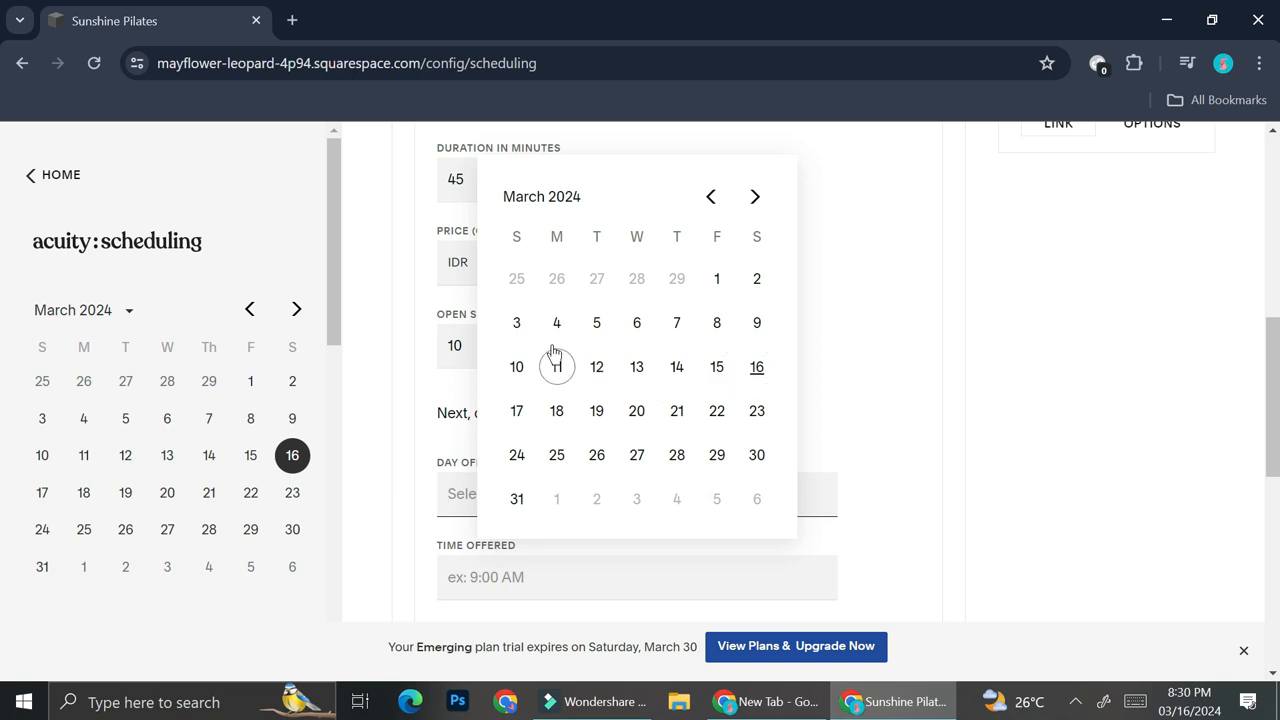
click(517, 456)
click(643, 394)
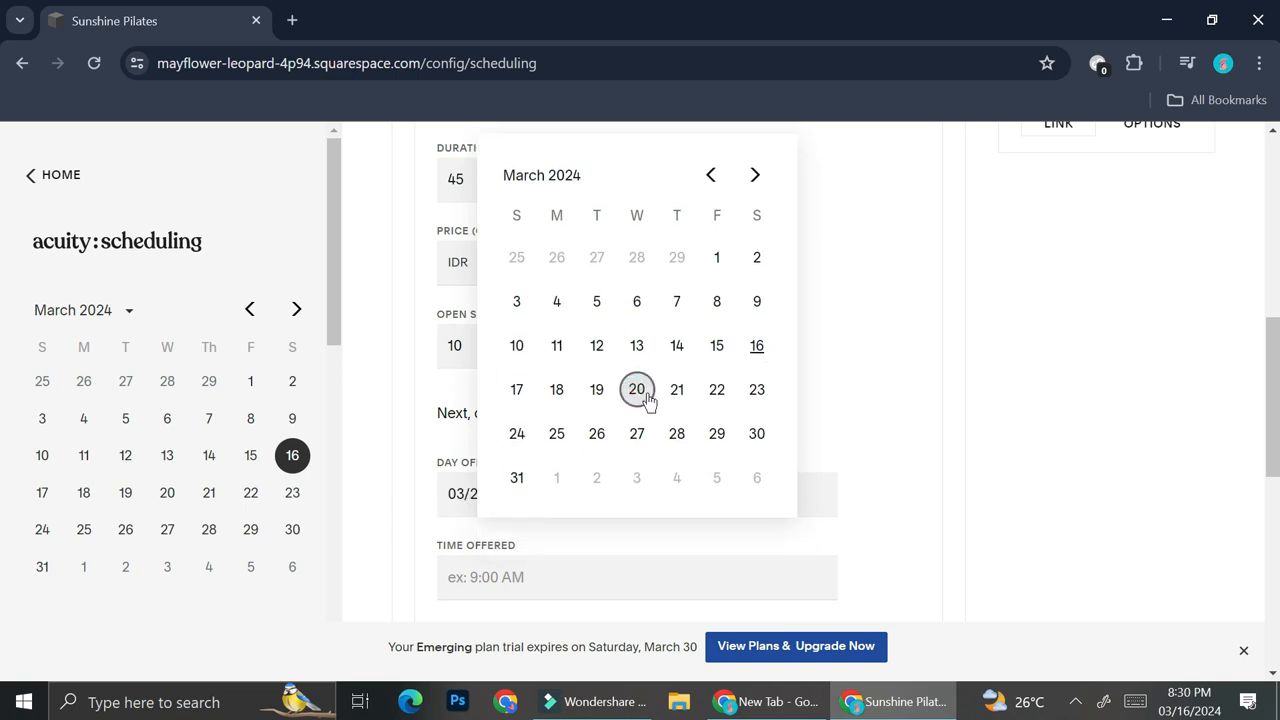
click(840, 444)
- Set the time the class is offered to 6:00pm
scroll(800, 448, down, 1)
click(574, 461)
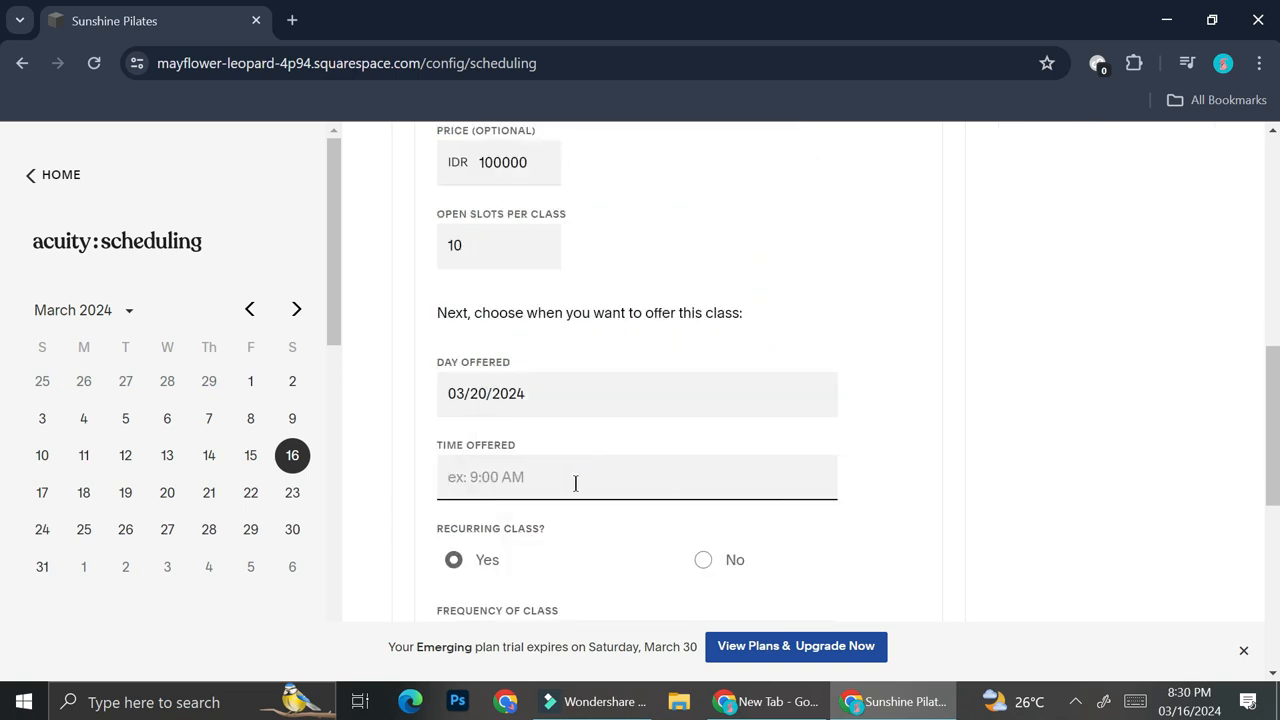
text(6)
key(BackSpace)
text(6:00pm)
- Make the class recur every Wednesday with 5 recurrences and create the appointment type
scroll(660, 500, down, 2)
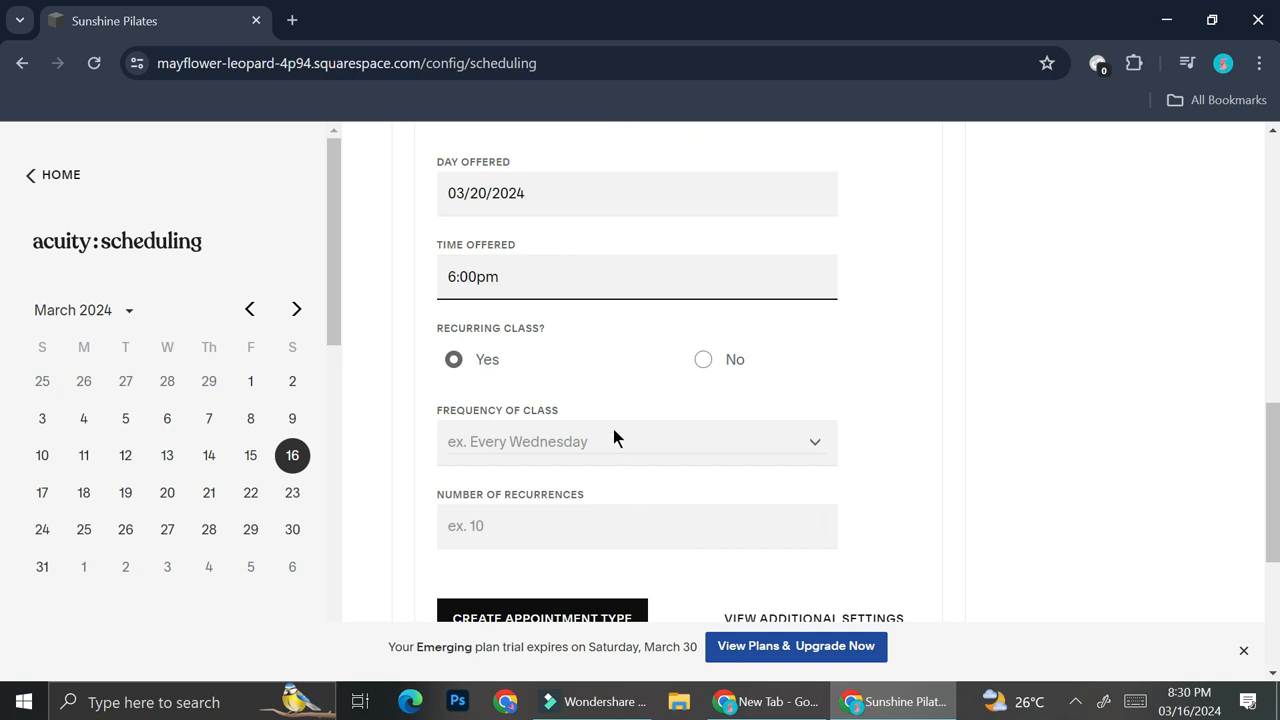
click(456, 358)
click(586, 446)
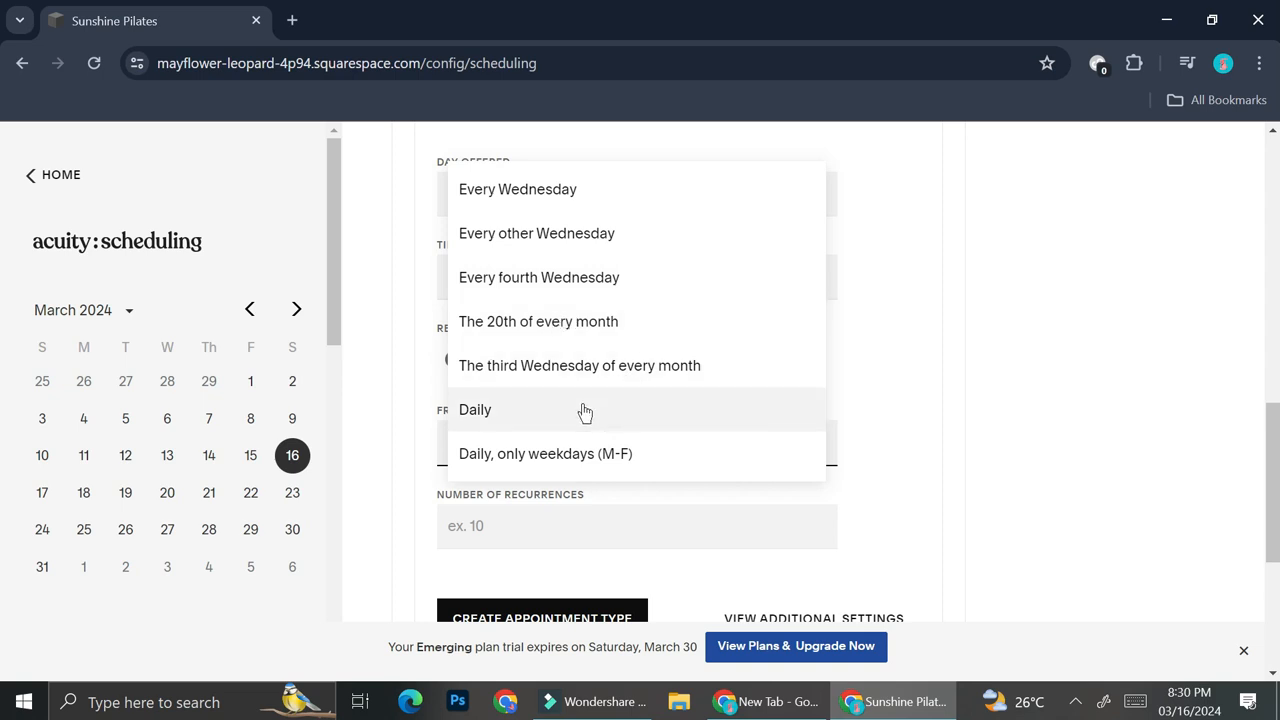
click(623, 210)
scroll(644, 441, down, 2)
click(583, 329)
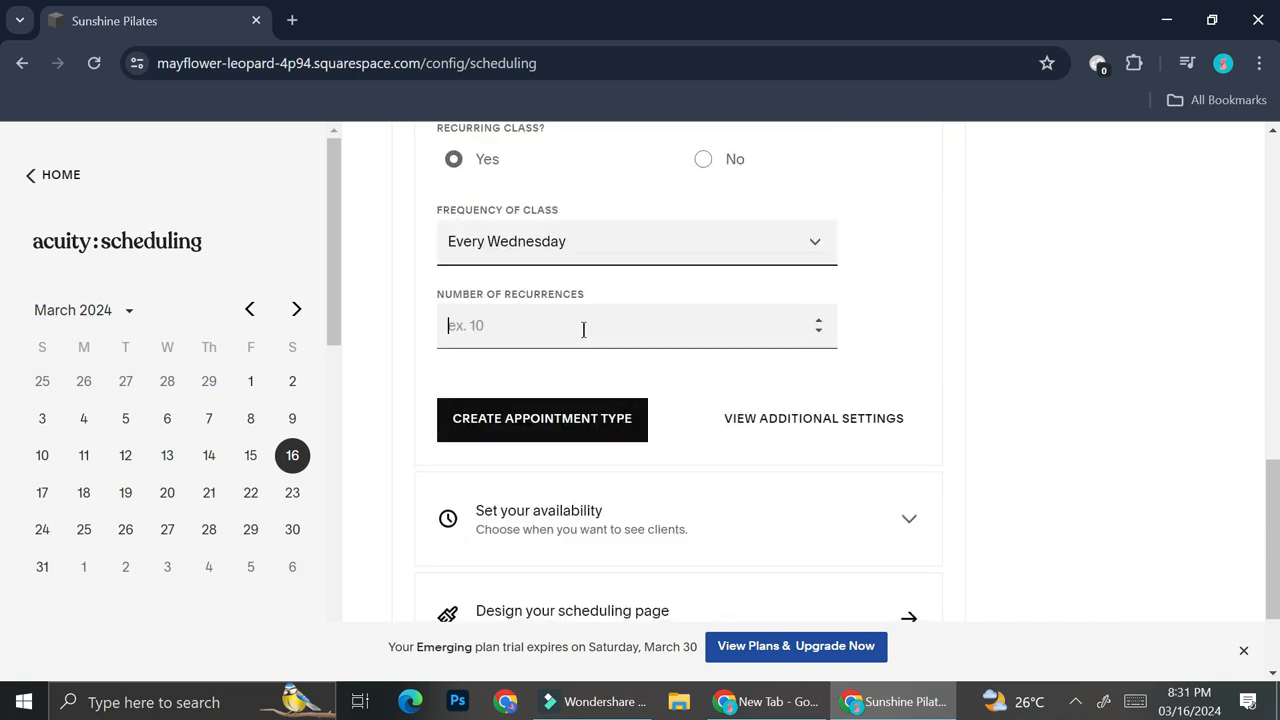
text(5)
click(580, 358)
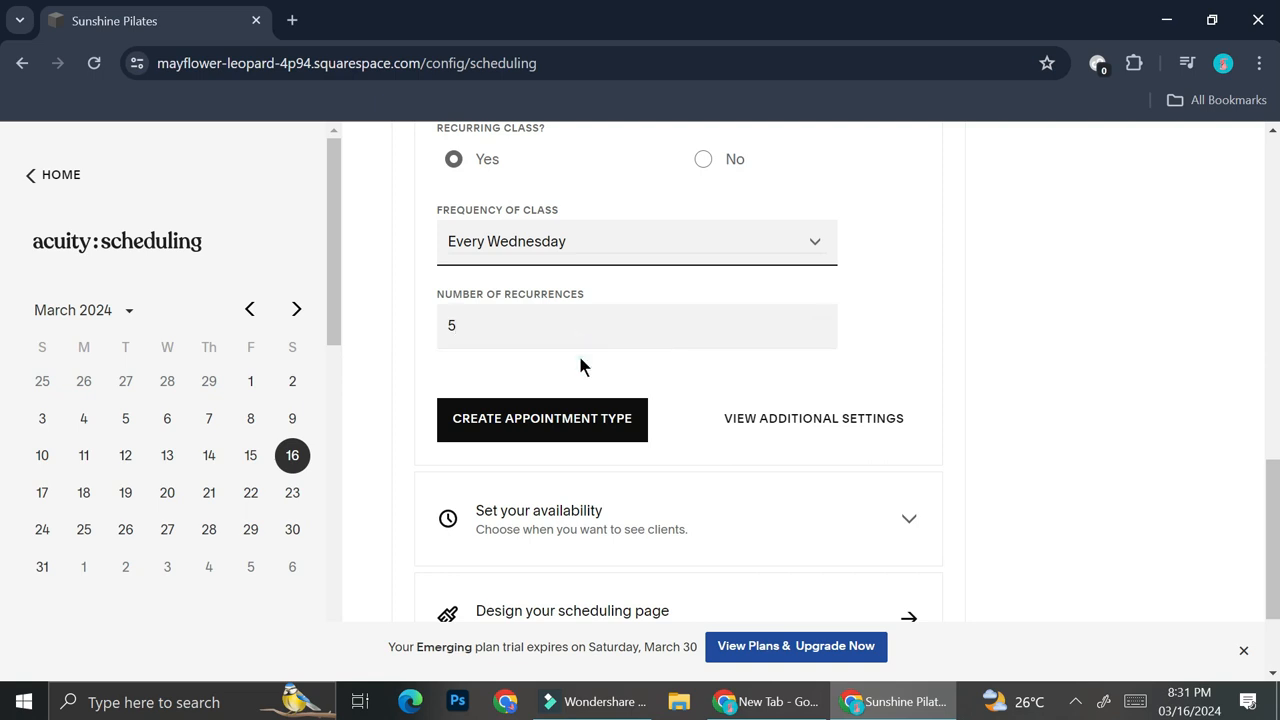
scroll(578, 355, down, 1)
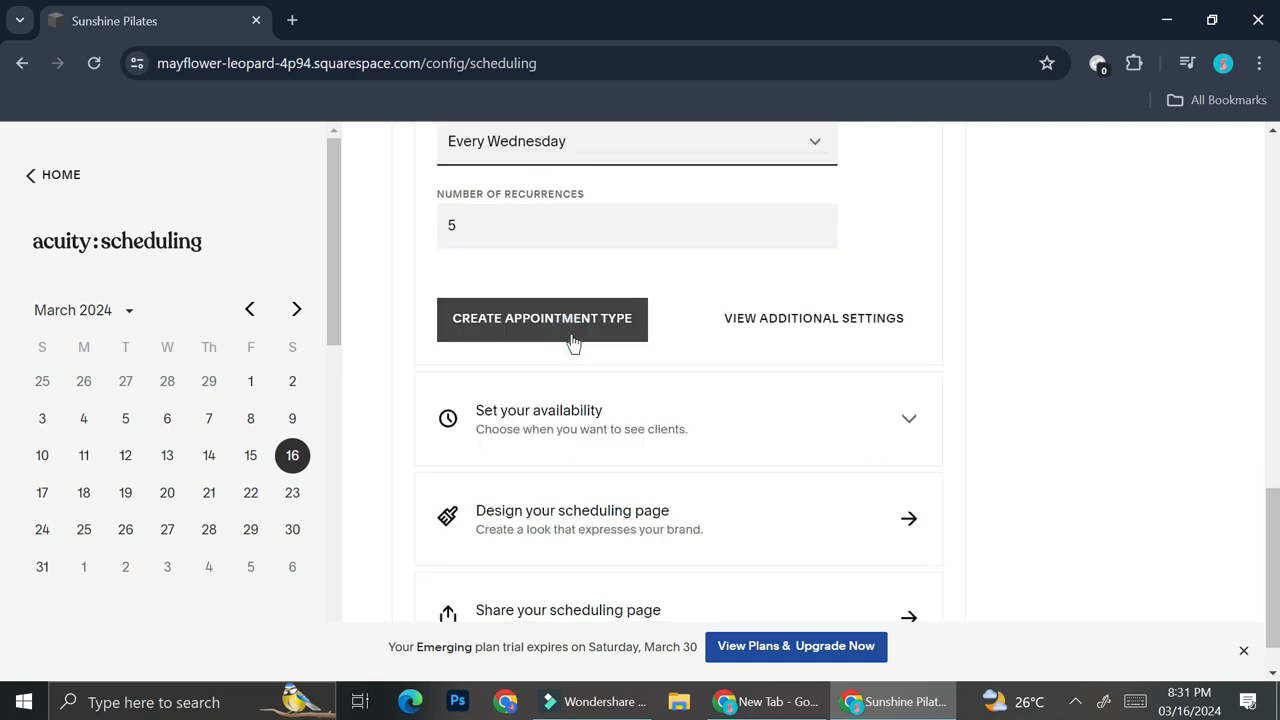
click(573, 341)
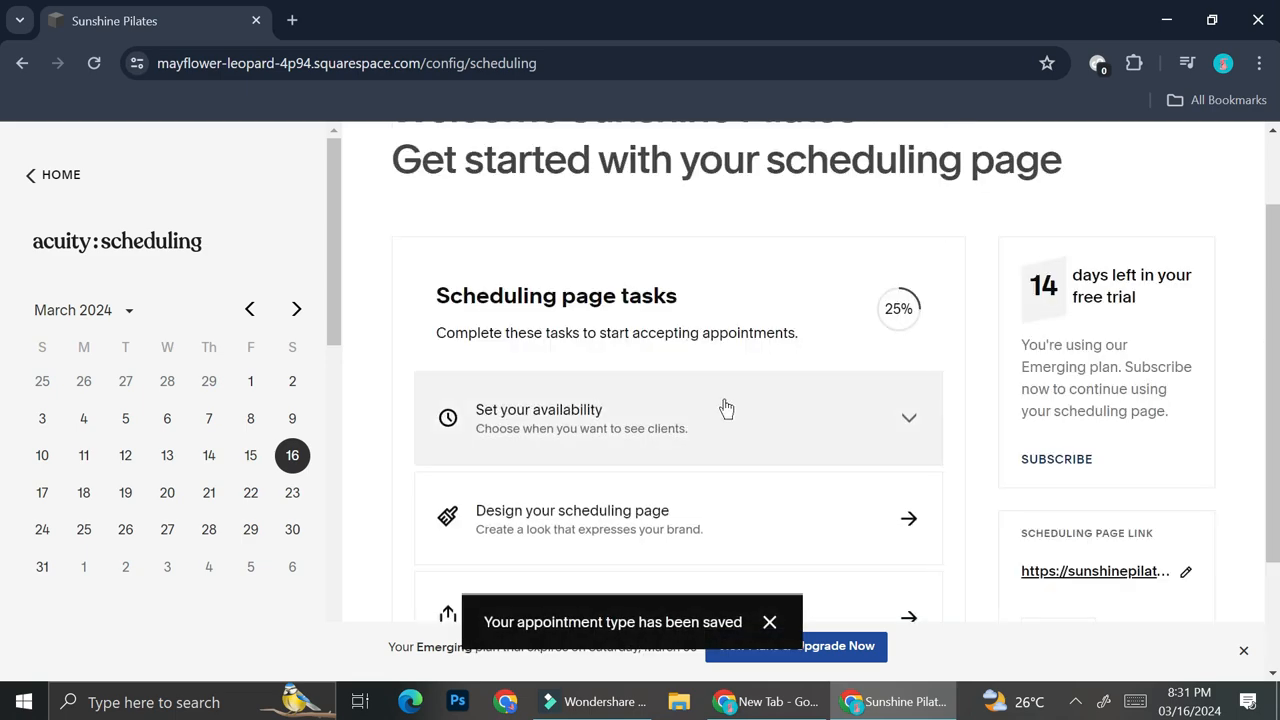
- In the availability task, mark Wednesday as unavailable and Sunday as available
click(698, 415)
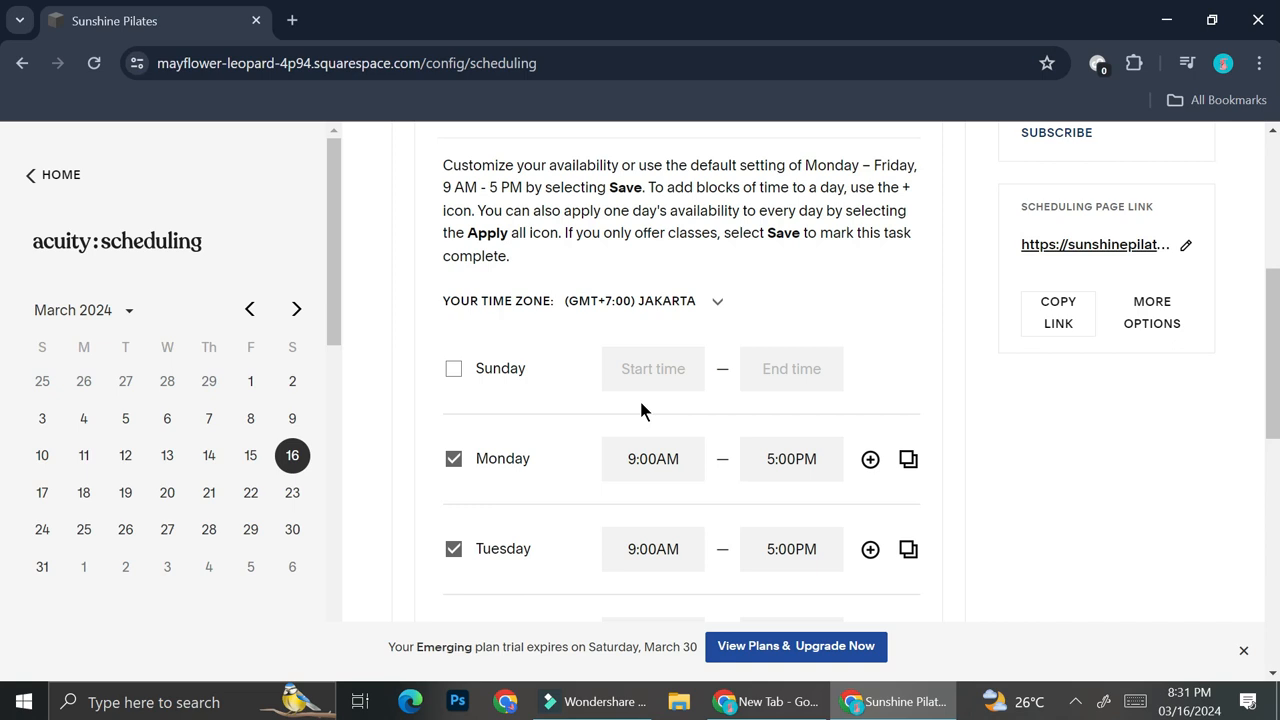
scroll(620, 450, down, 4)
scroll(600, 490, up, 2)
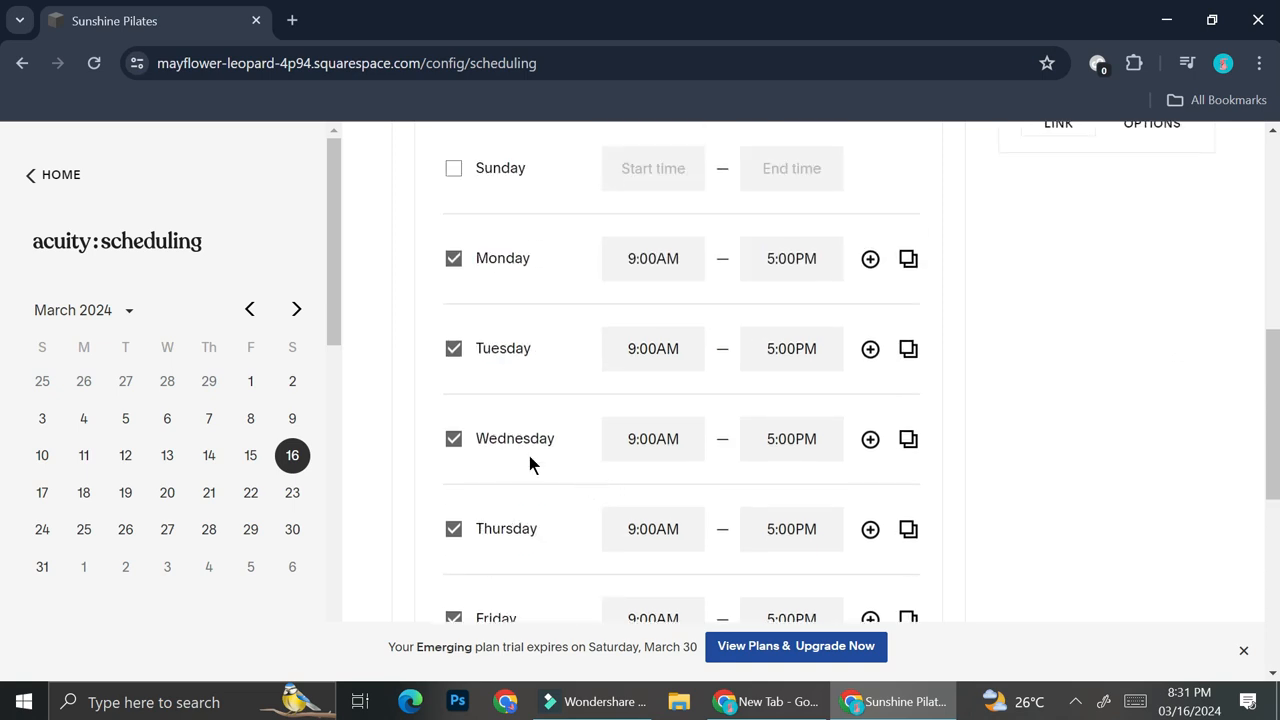
click(454, 446)
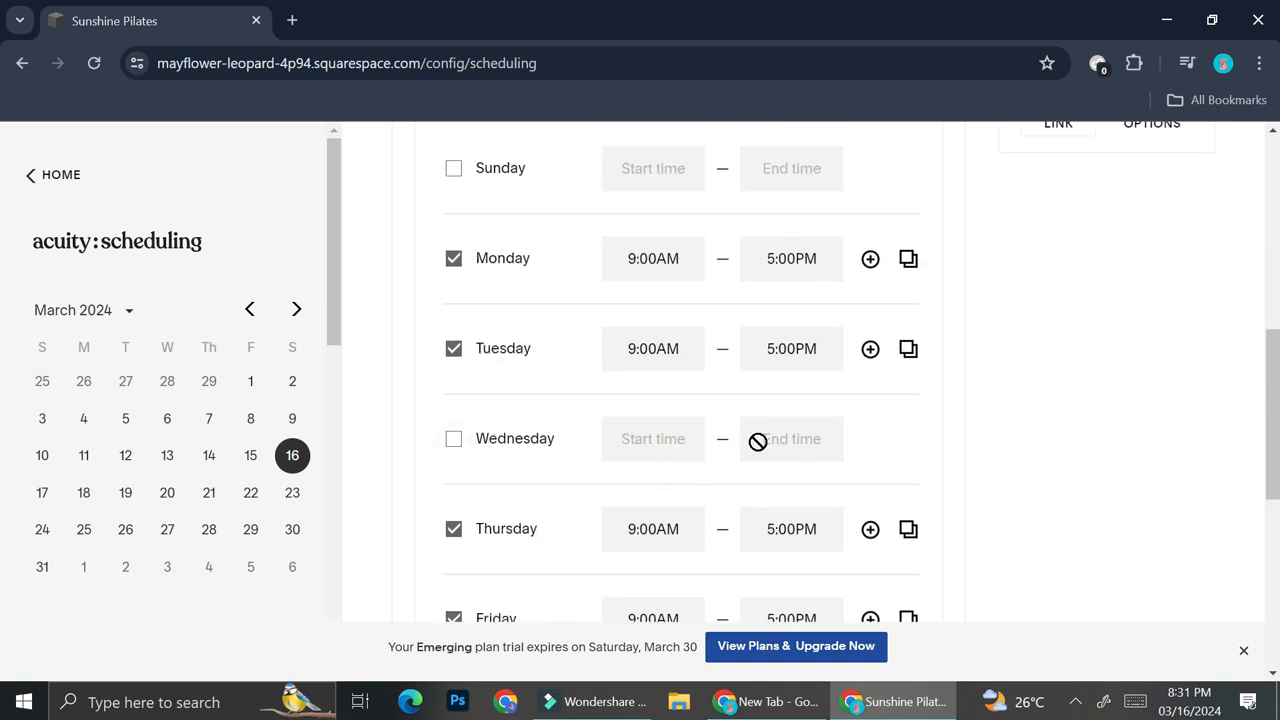
scroll(806, 446, down, 1)
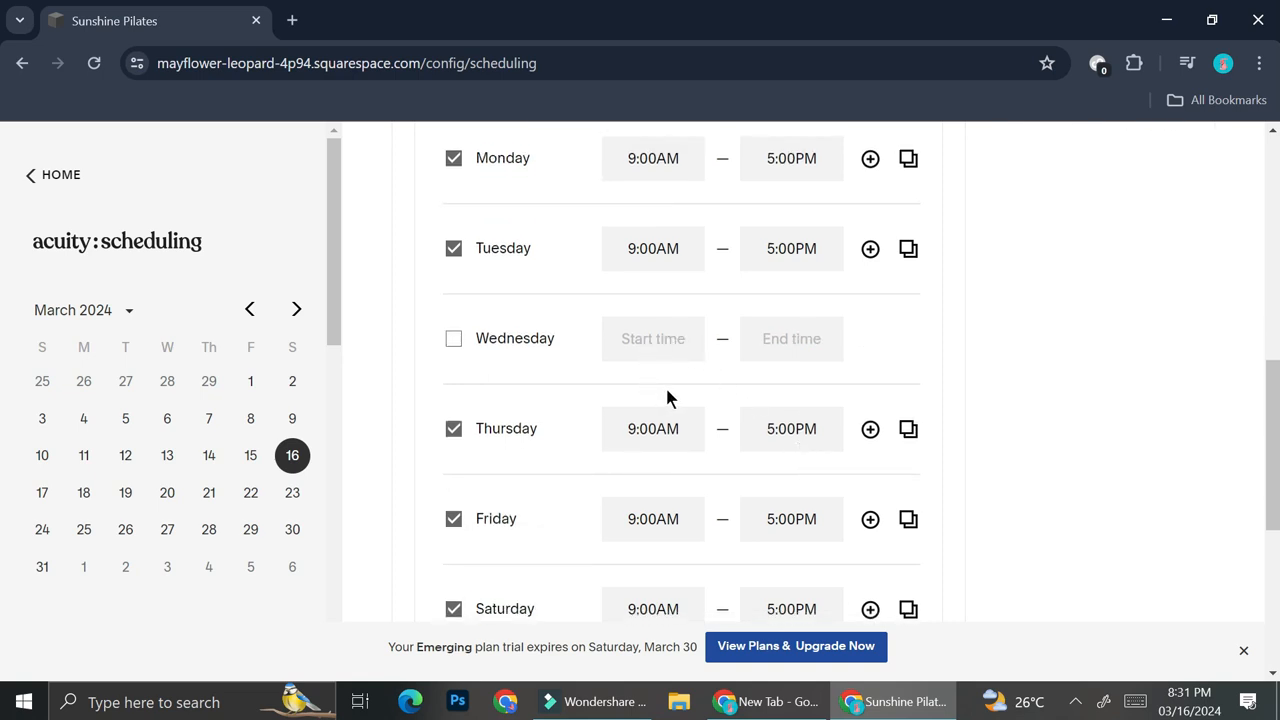
scroll(667, 398, up, 1)
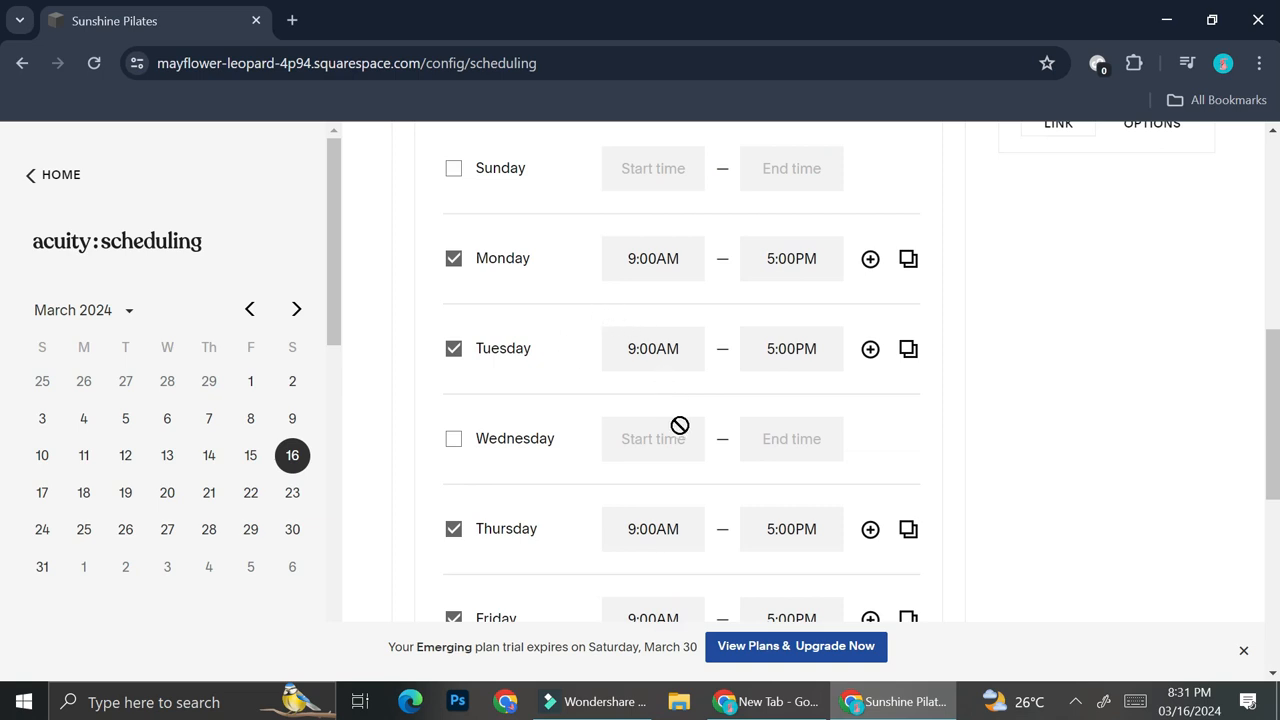
click(447, 174)
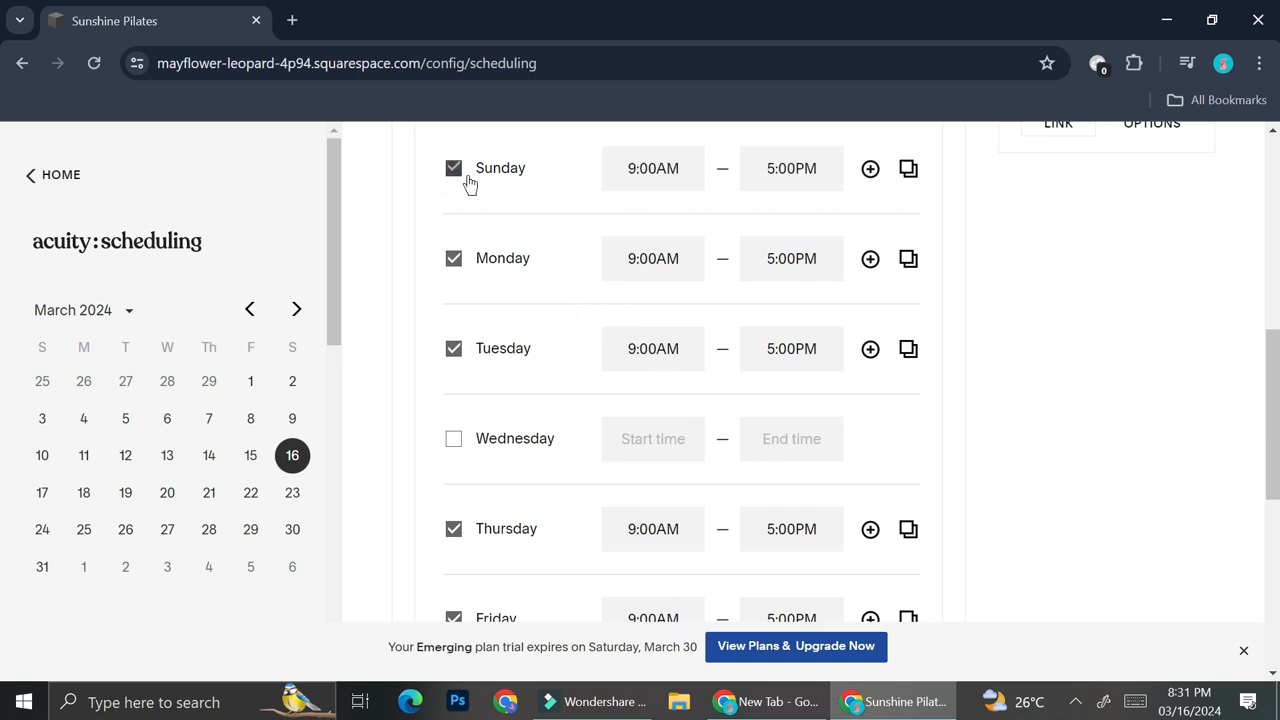
- Save the weekly availability and open the task for designing the scheduling page
scroll(717, 303, up, 2)
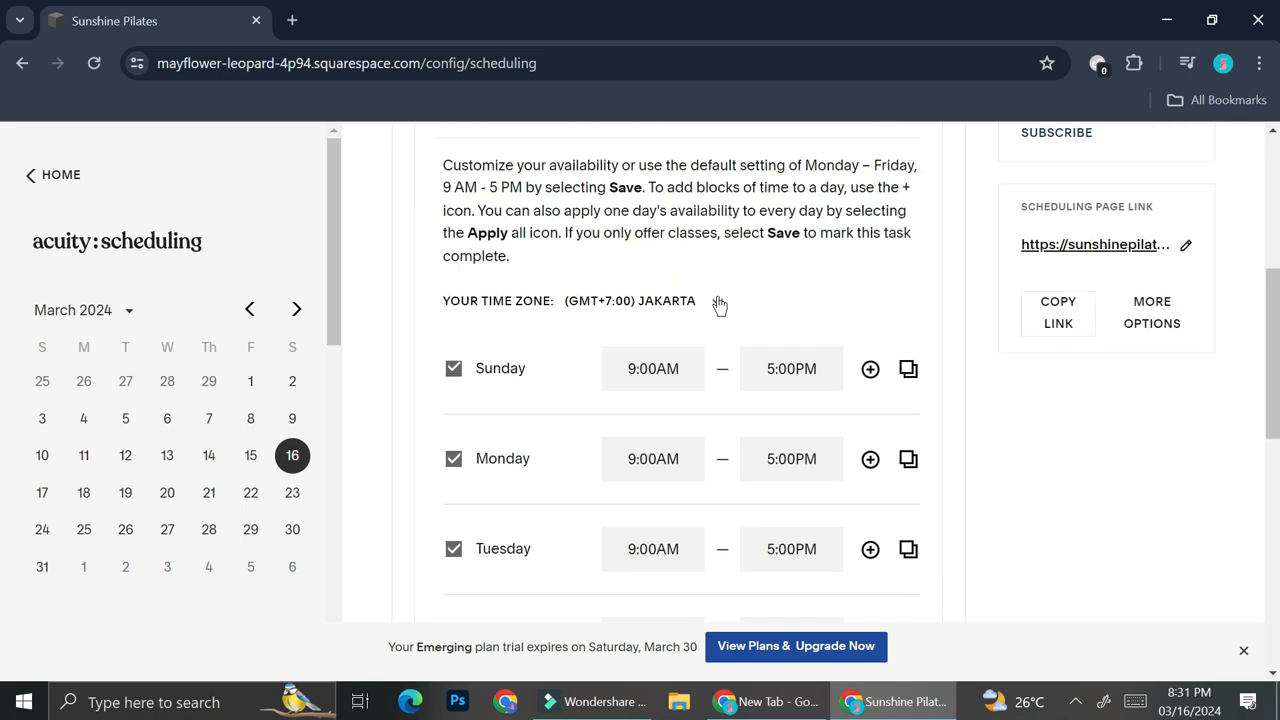
scroll(686, 306, down, 2)
scroll(652, 370, down, 2)
scroll(655, 392, down, 1)
click(522, 401)
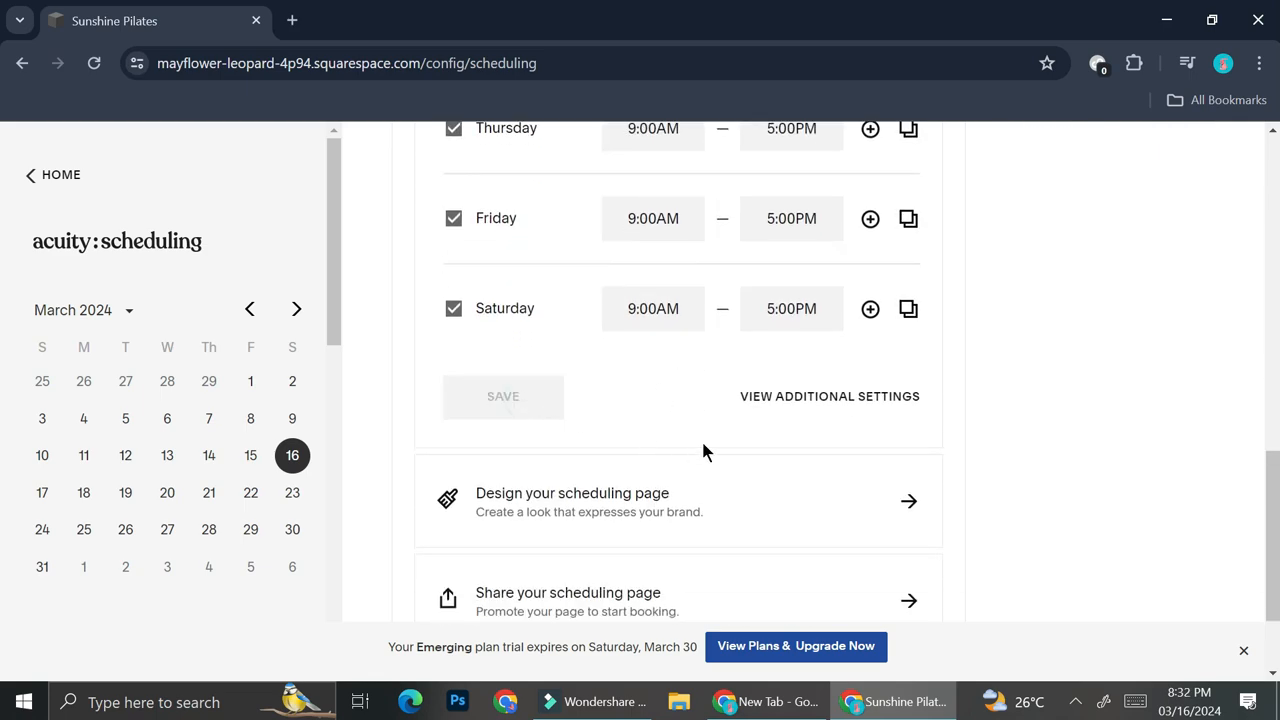
click(695, 297)
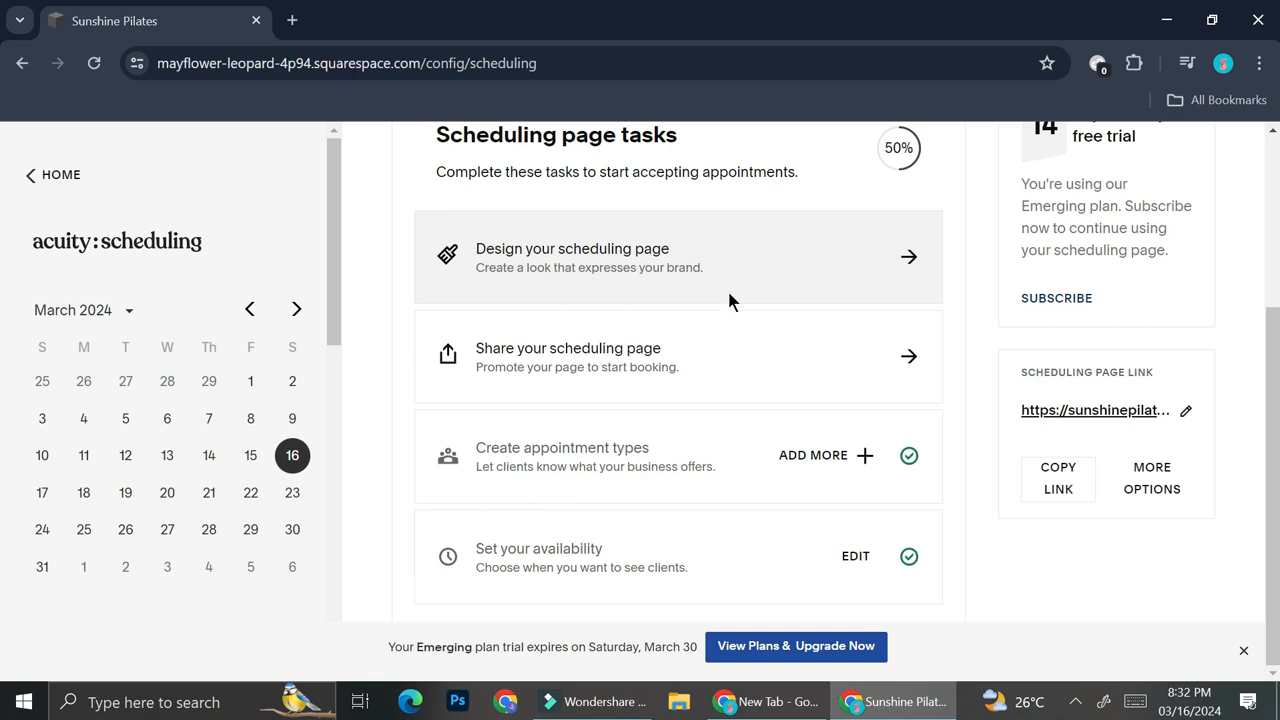
click(908, 262)
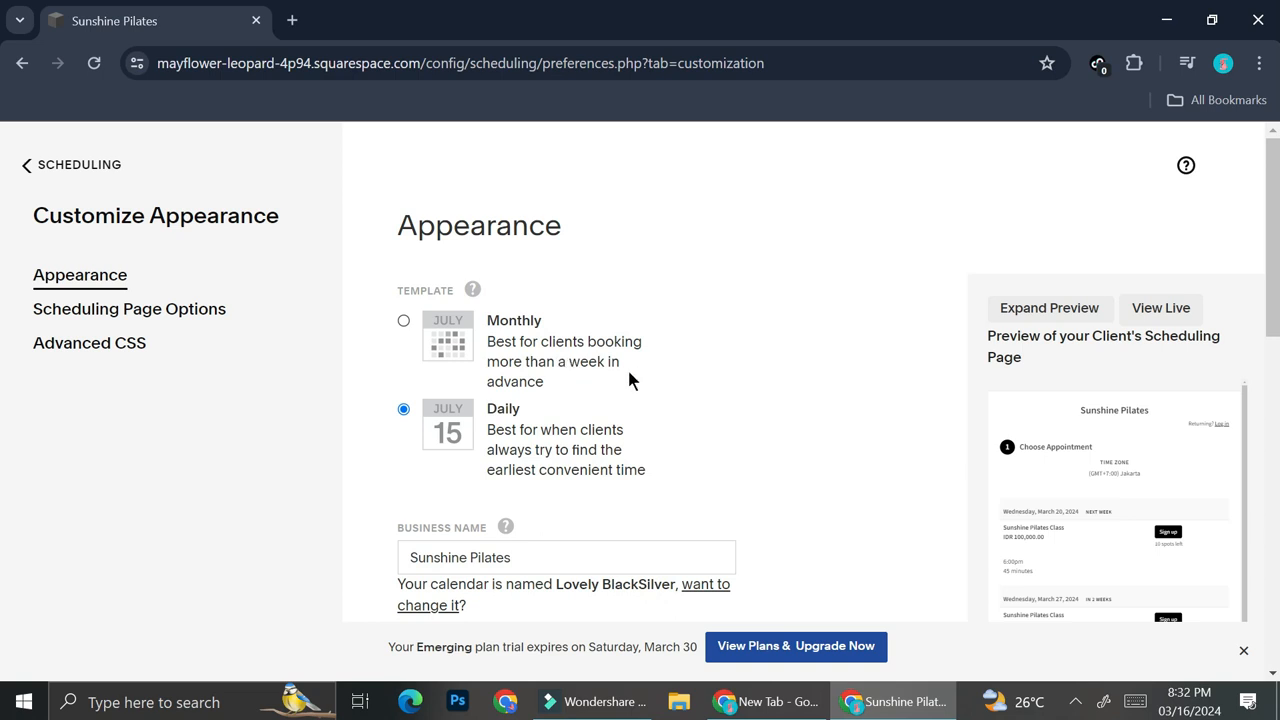
- Set the business industry in the scheduling page's appearance settings to Fitness
scroll(596, 383, down, 1)
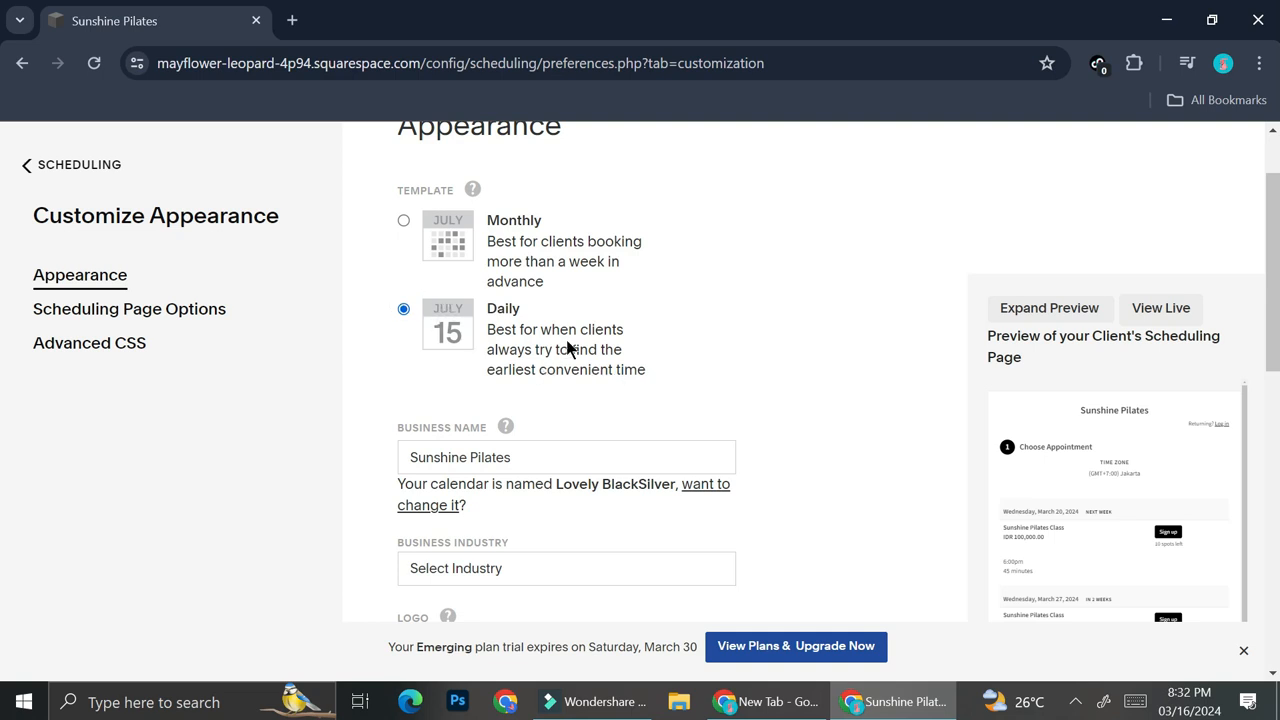
scroll(567, 347, down, 1)
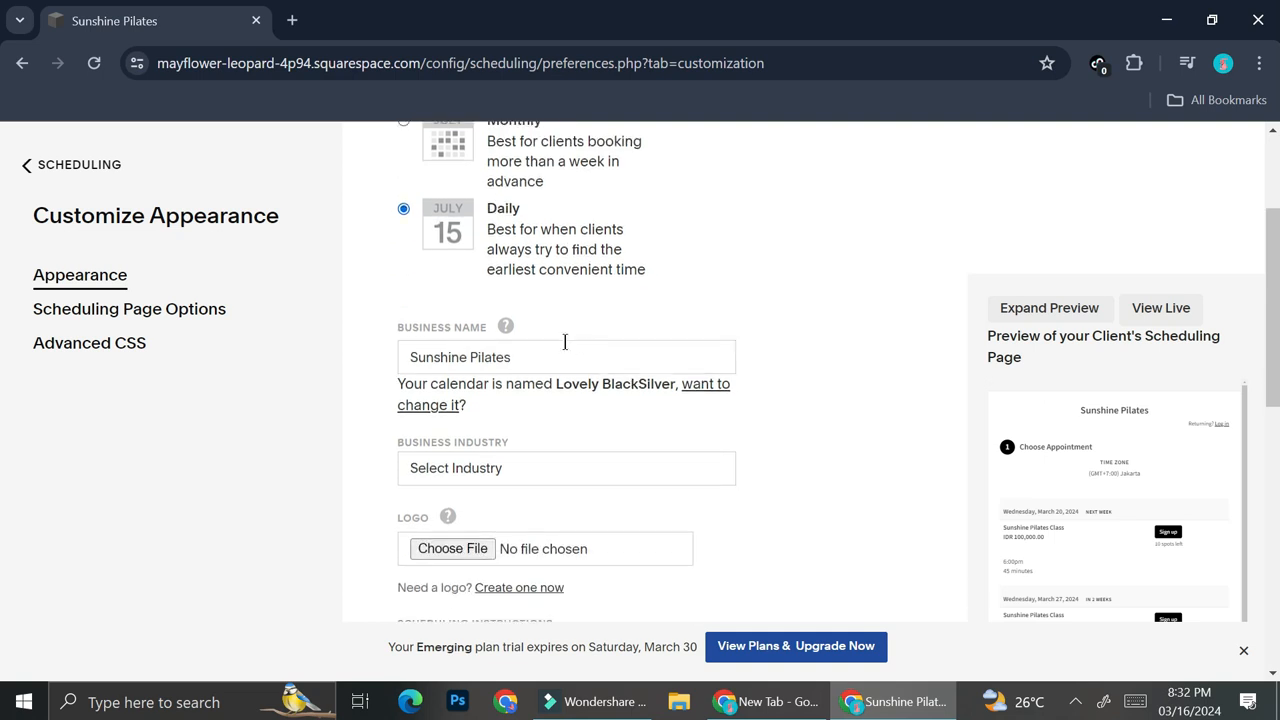
click(545, 468)
scroll(600, 400, down, 1)
click(832, 374)
click(518, 474)
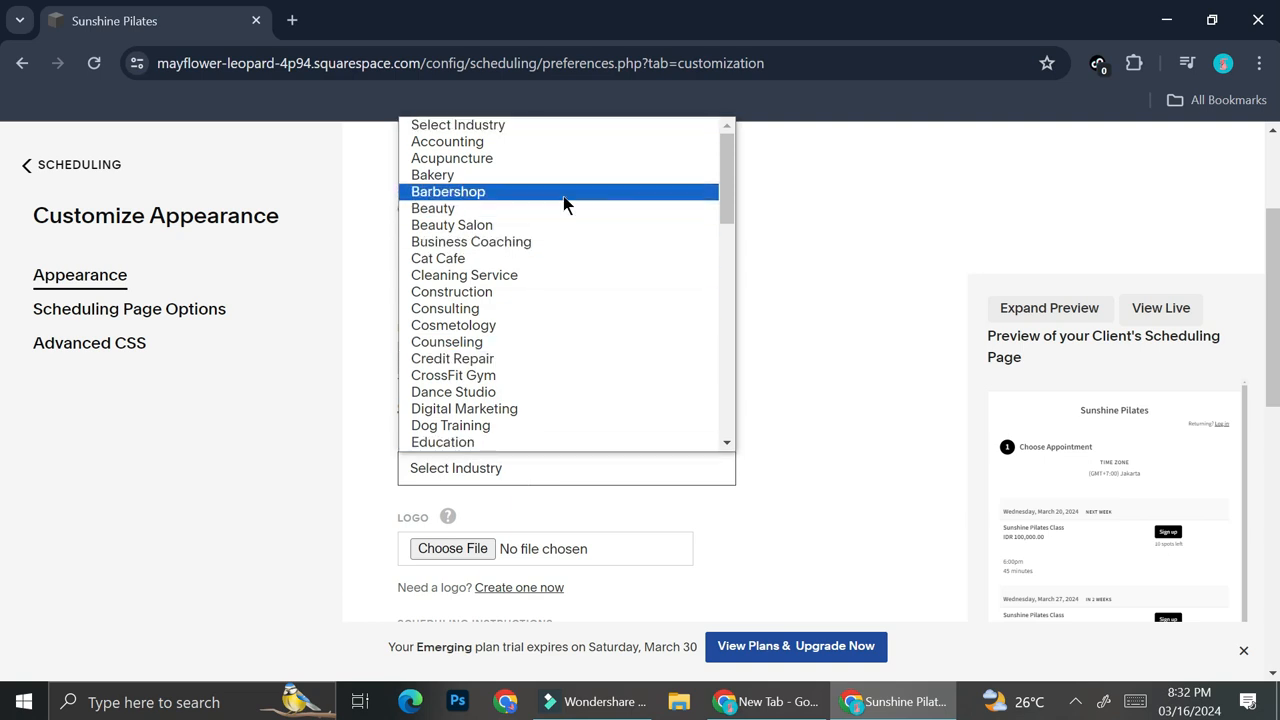
scroll(450, 326, down, 4)
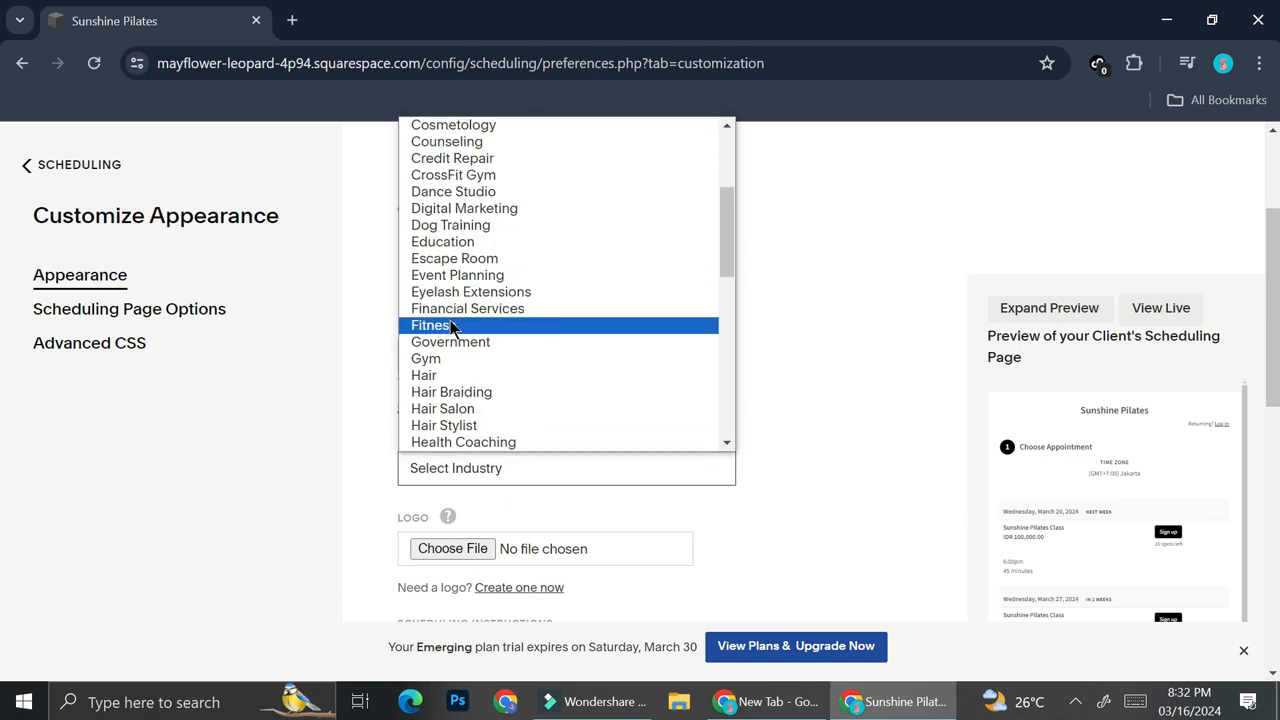
click(450, 326)
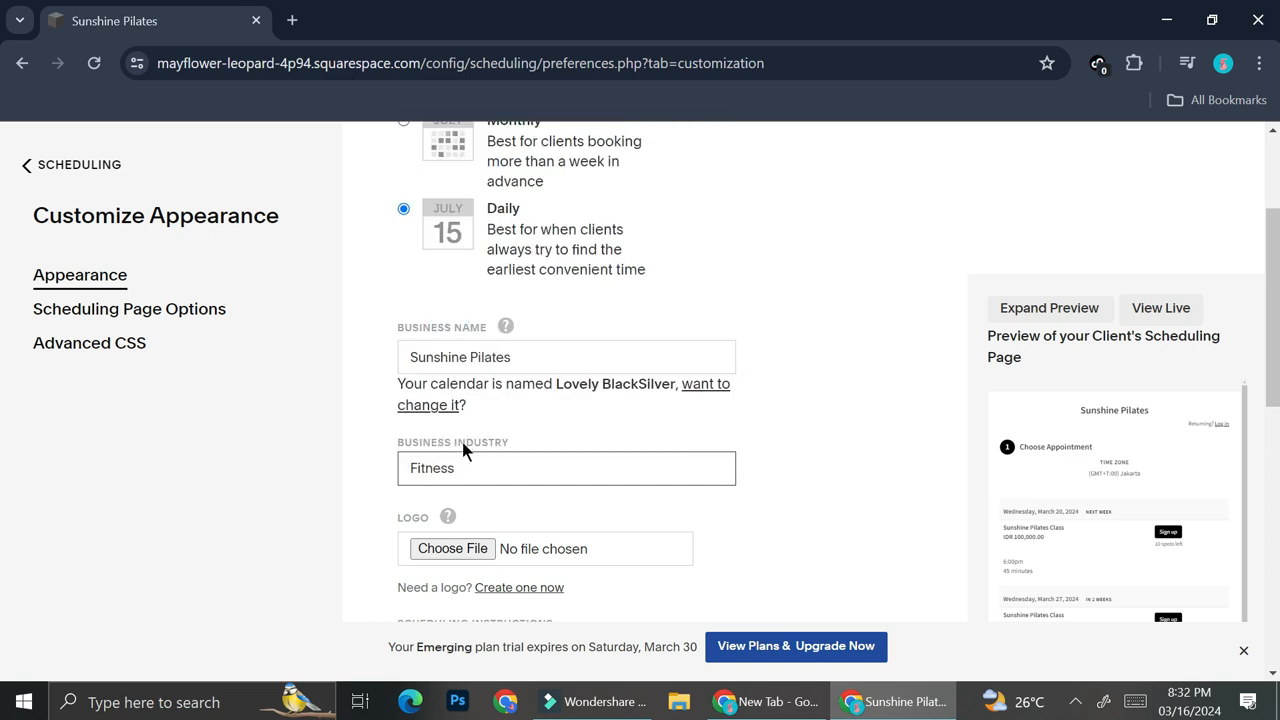
- Write the scheduling instructions as two lines: "Bring your own Pilates Gloves" and "Bring your own Water Bottle. Stay Hydrated!"
scroll(603, 402, down, 2)
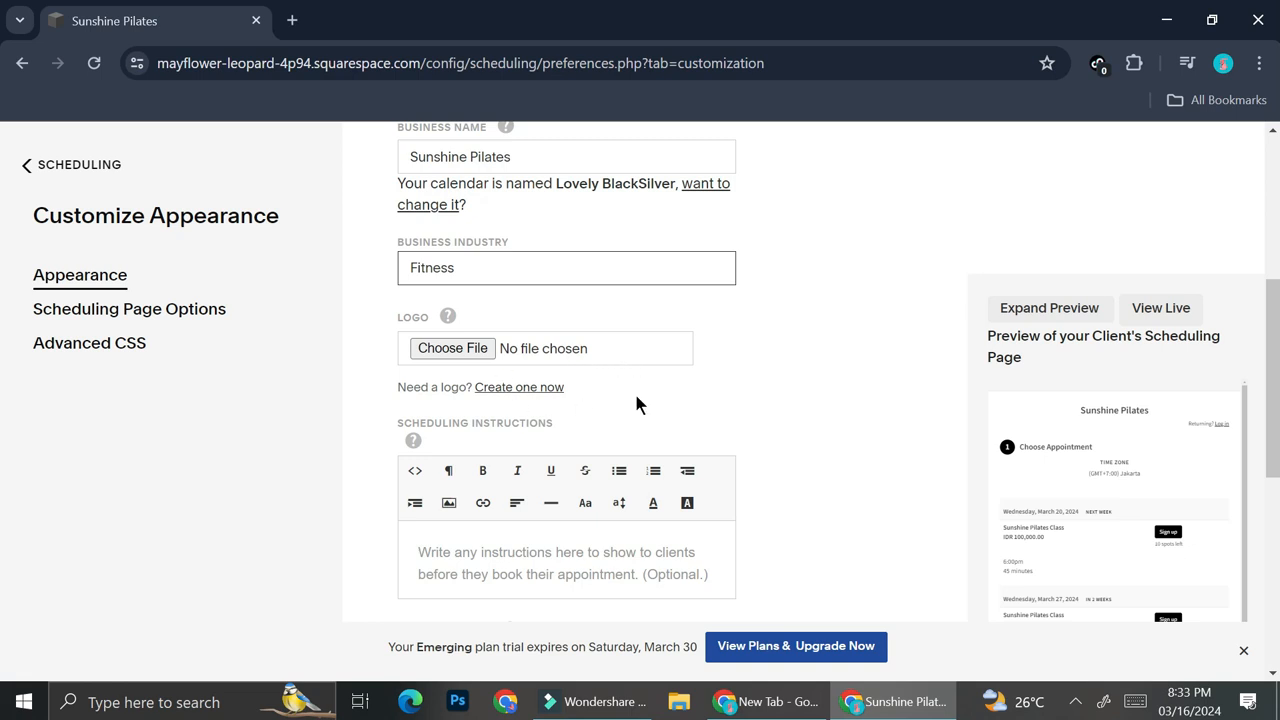
scroll(634, 391, down, 1)
click(590, 455)
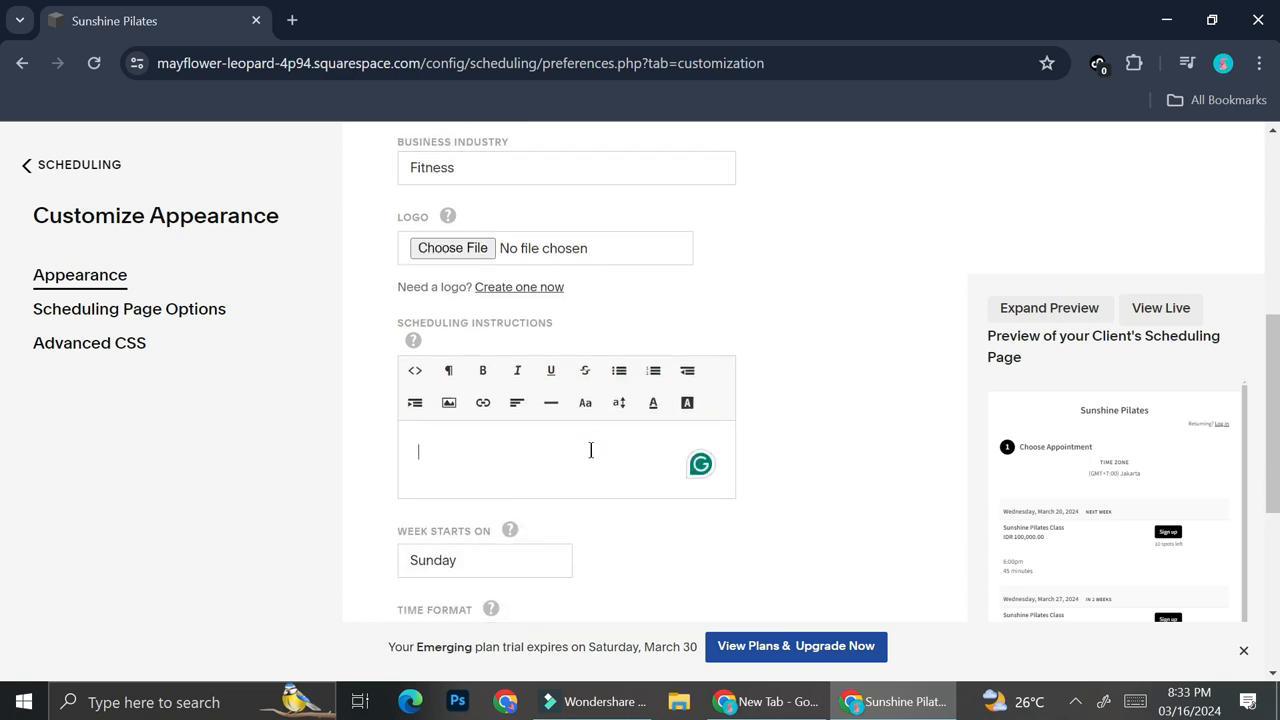
text(Br)
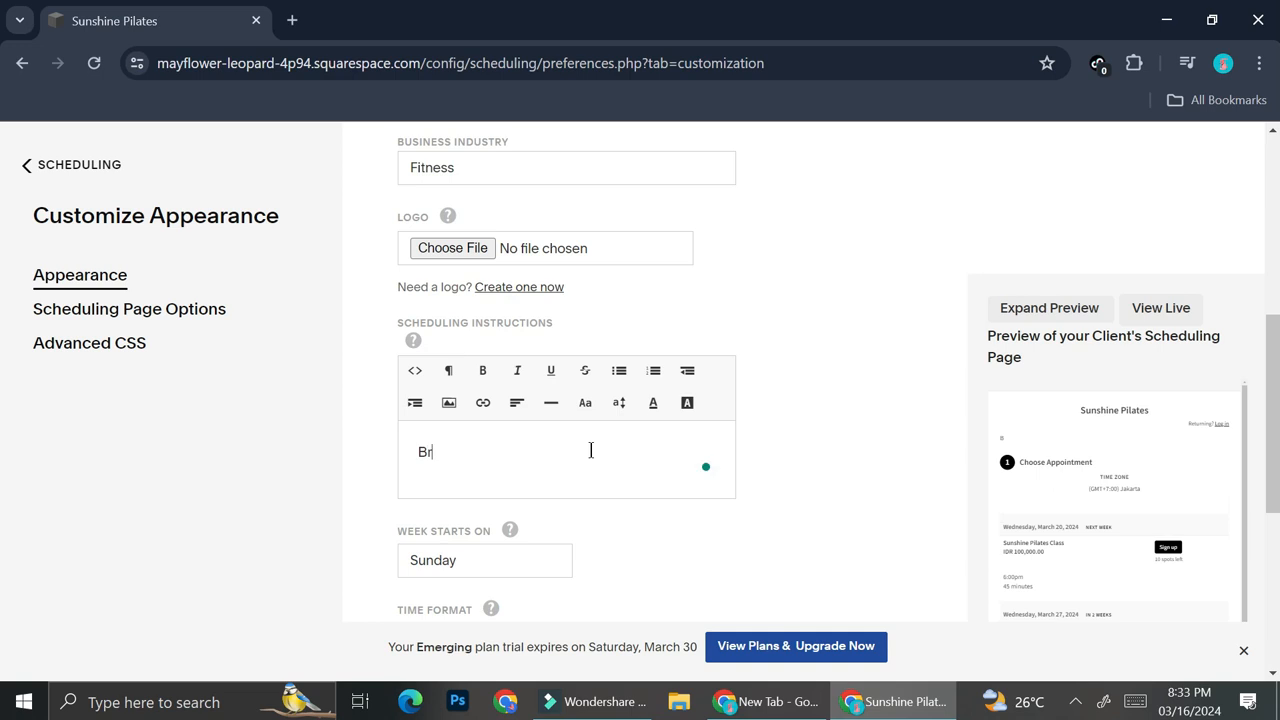
text(ing your own Pilates Gloves)
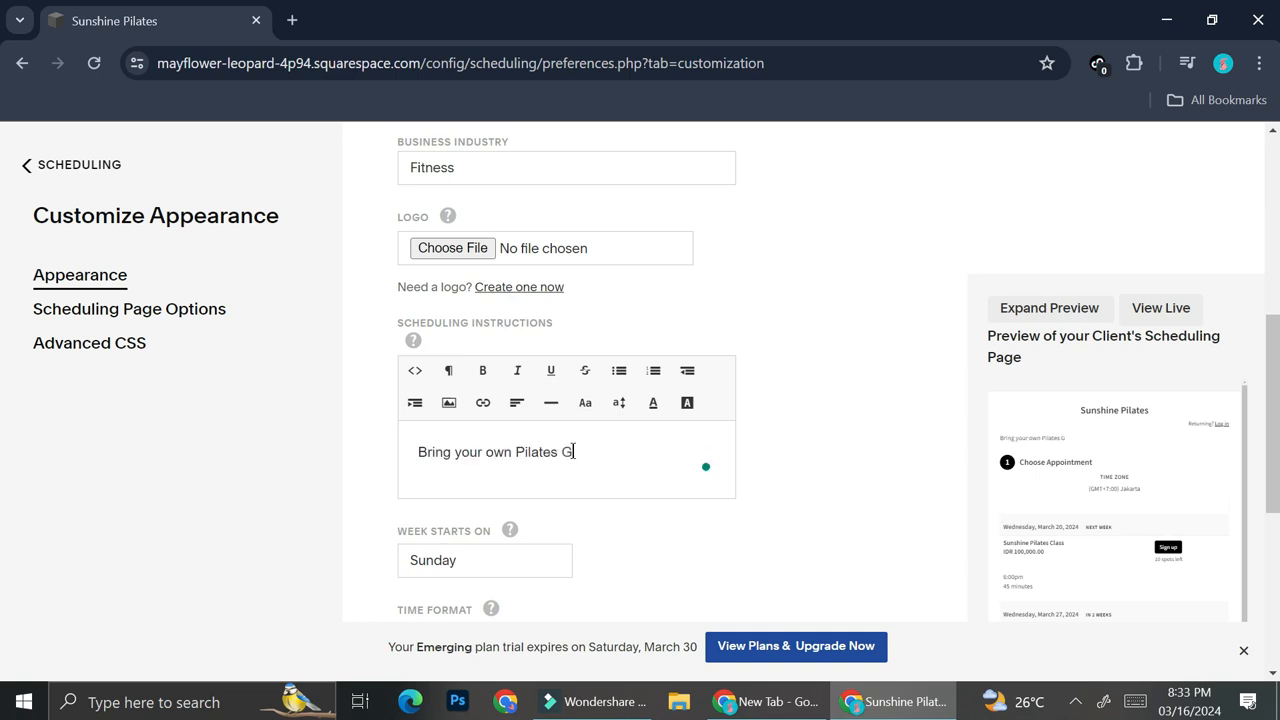
key(Return)
text(B)
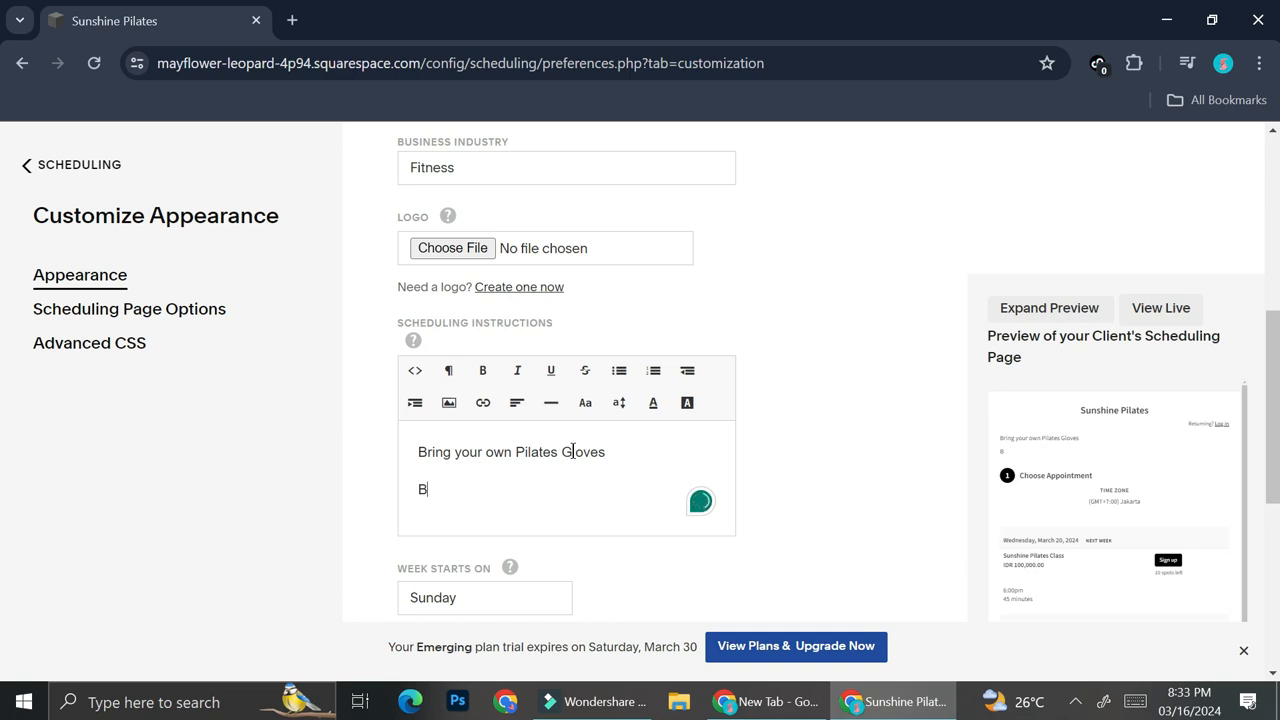
text(ring your )
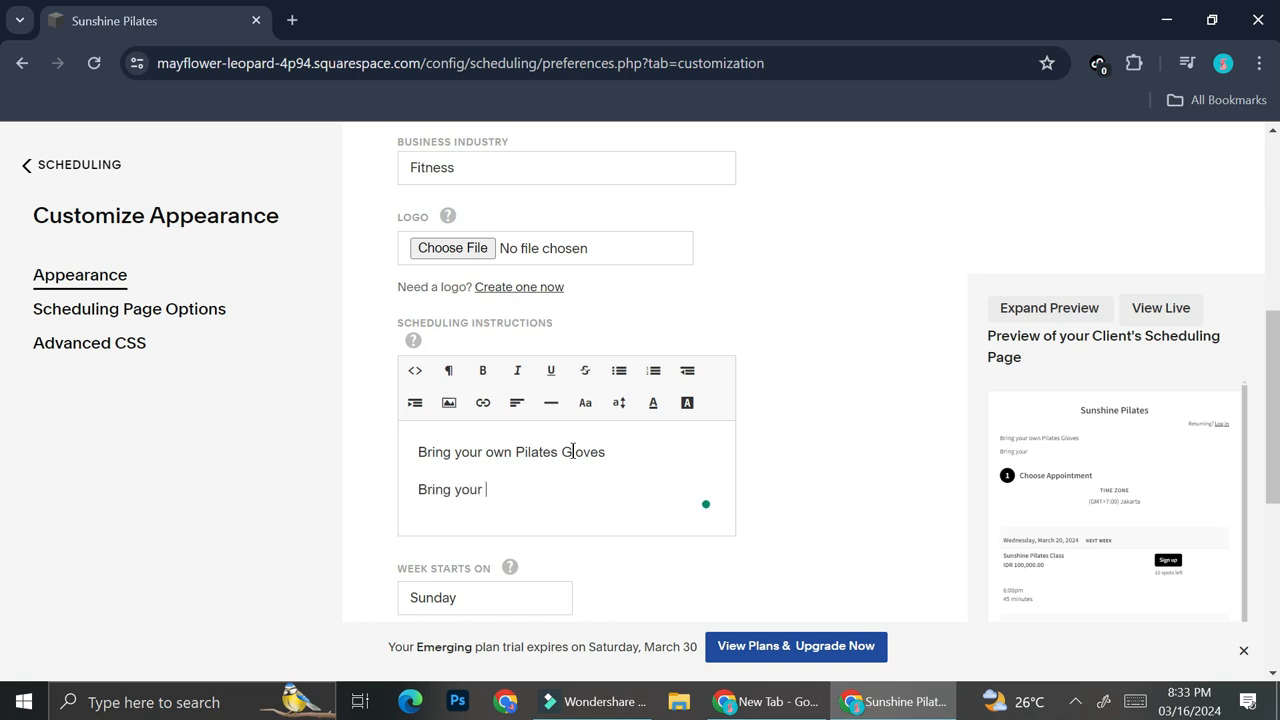
text(own Water Bottle. Stay Hydrated!)
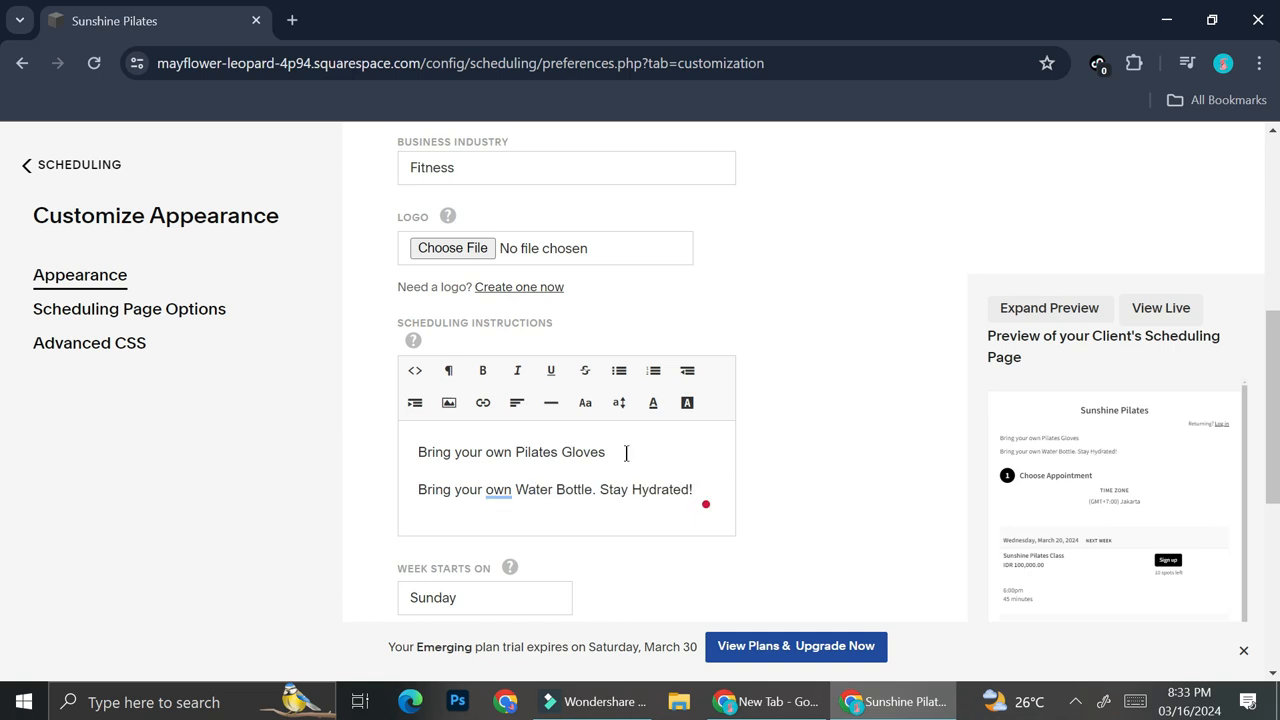
- Change the scheduling page's font to Alegreya
scroll(630, 484, down, 1)
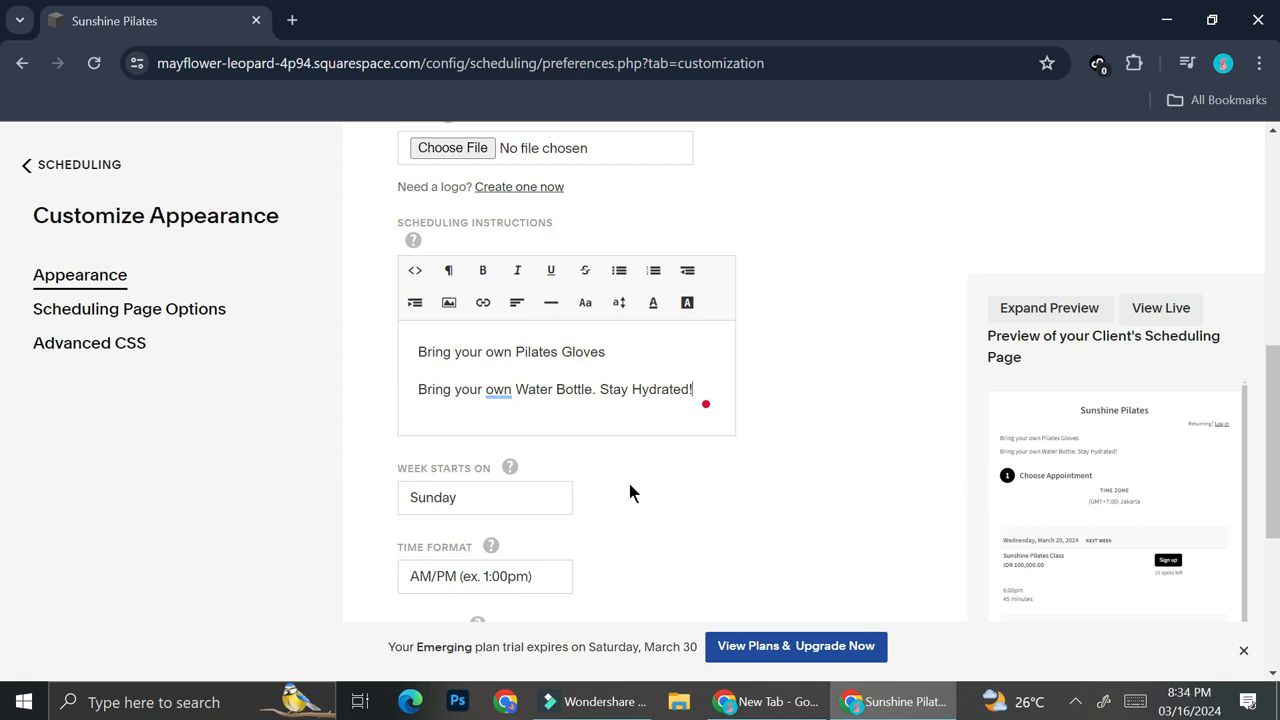
scroll(630, 485, down, 2)
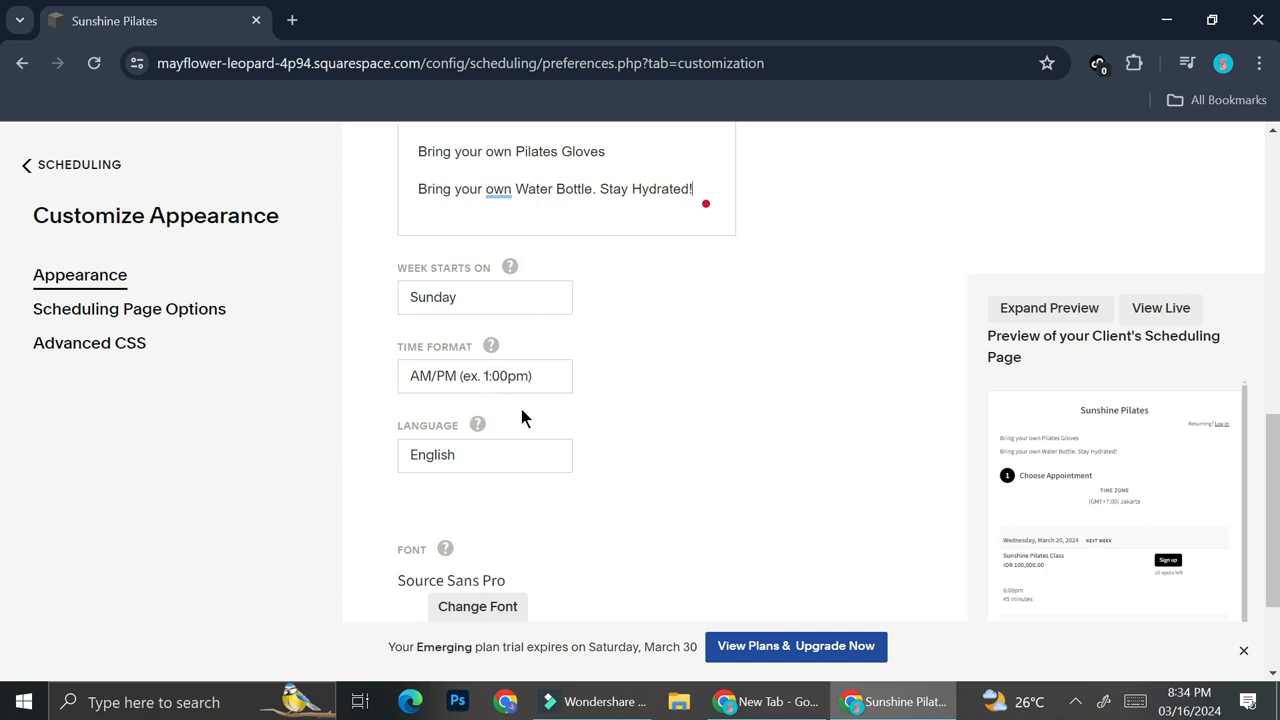
scroll(488, 463, down, 2)
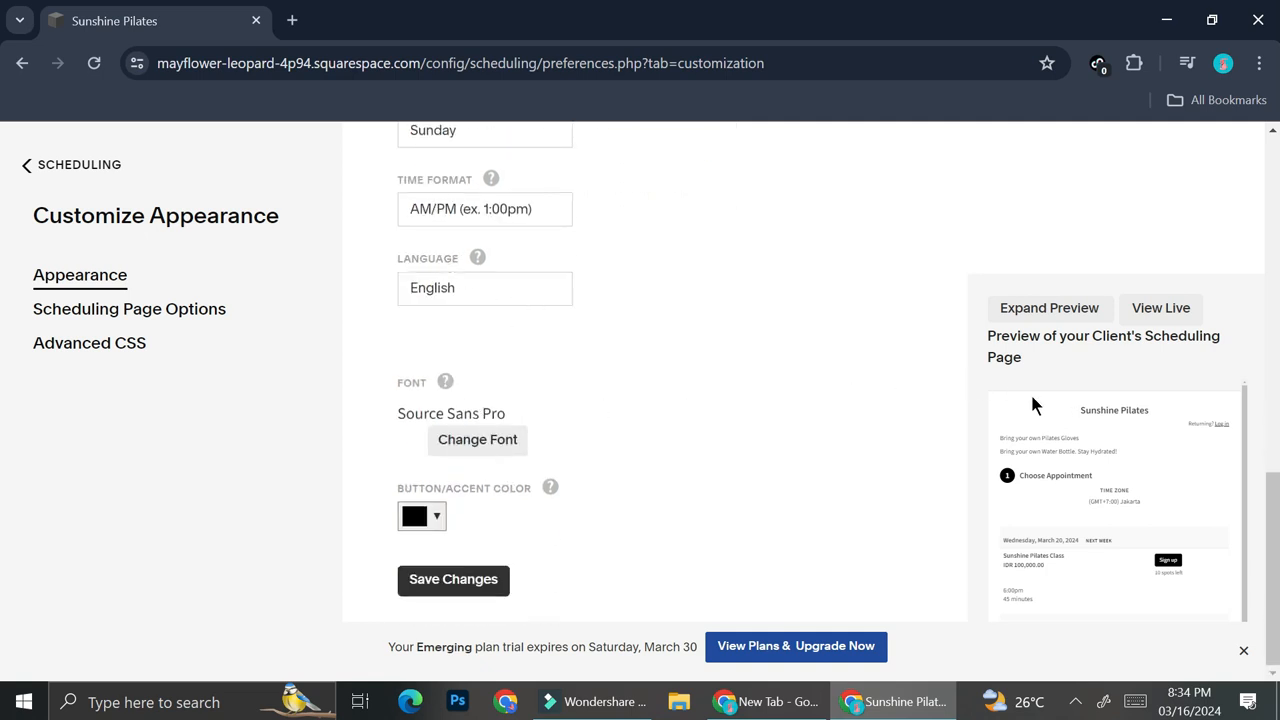
click(507, 443)
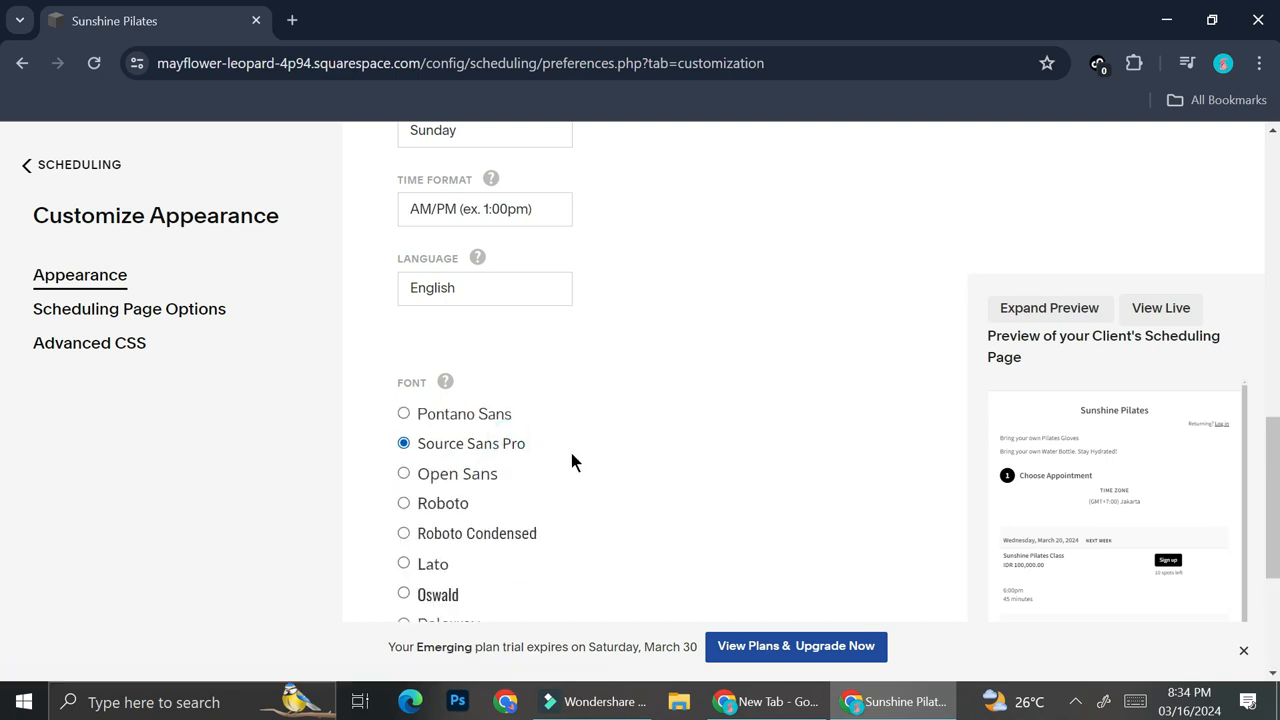
scroll(480, 475, down, 2)
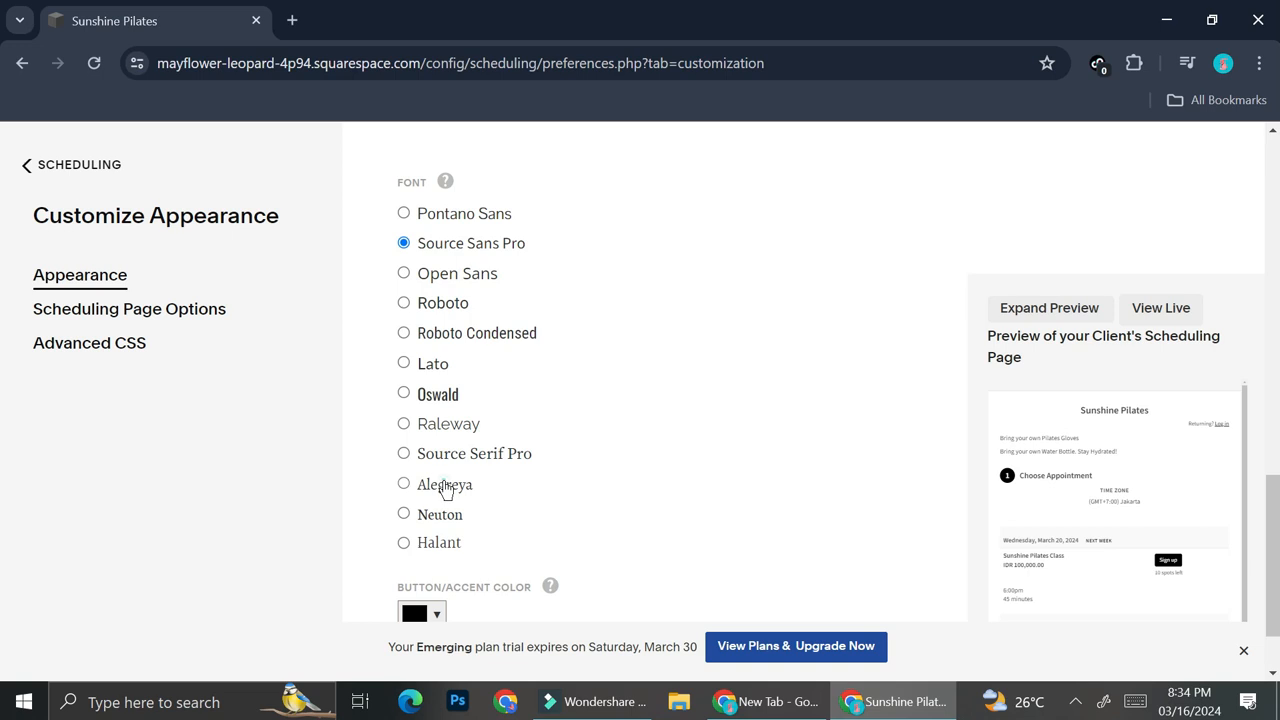
click(445, 485)
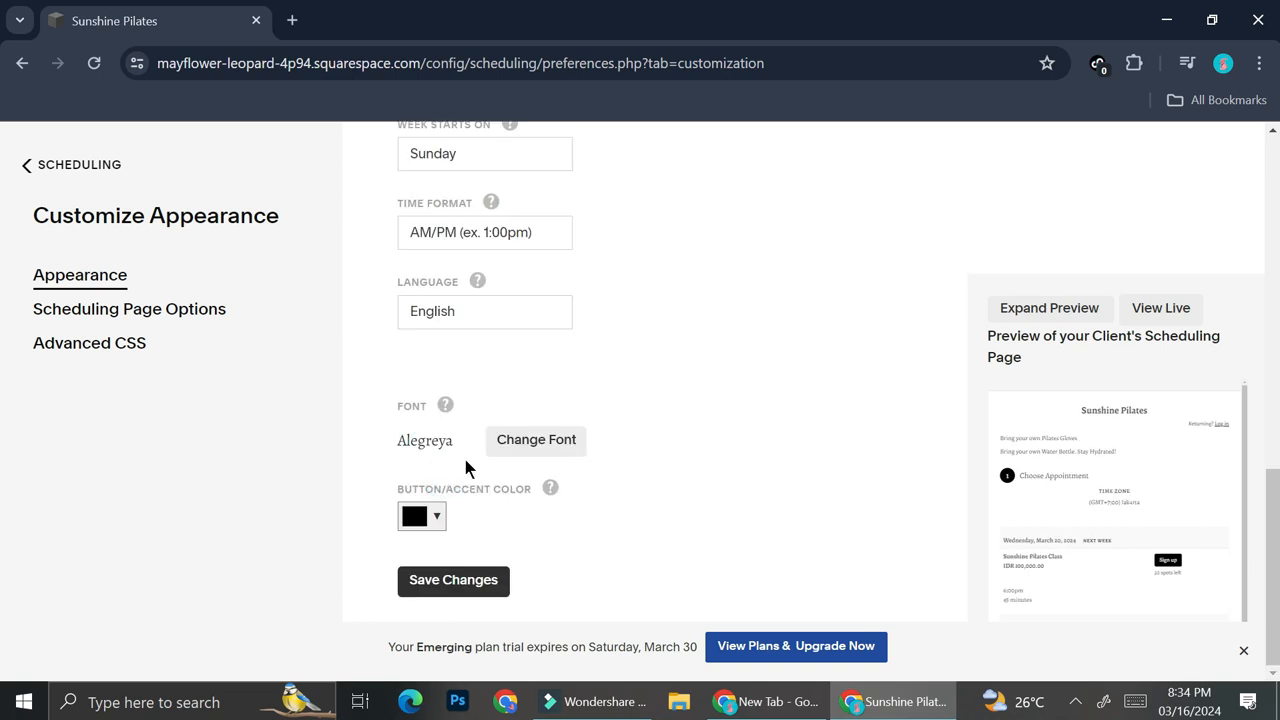
- Try light blue as the button/accent color, settle on golden yellow, and save the appearance changes
click(440, 520)
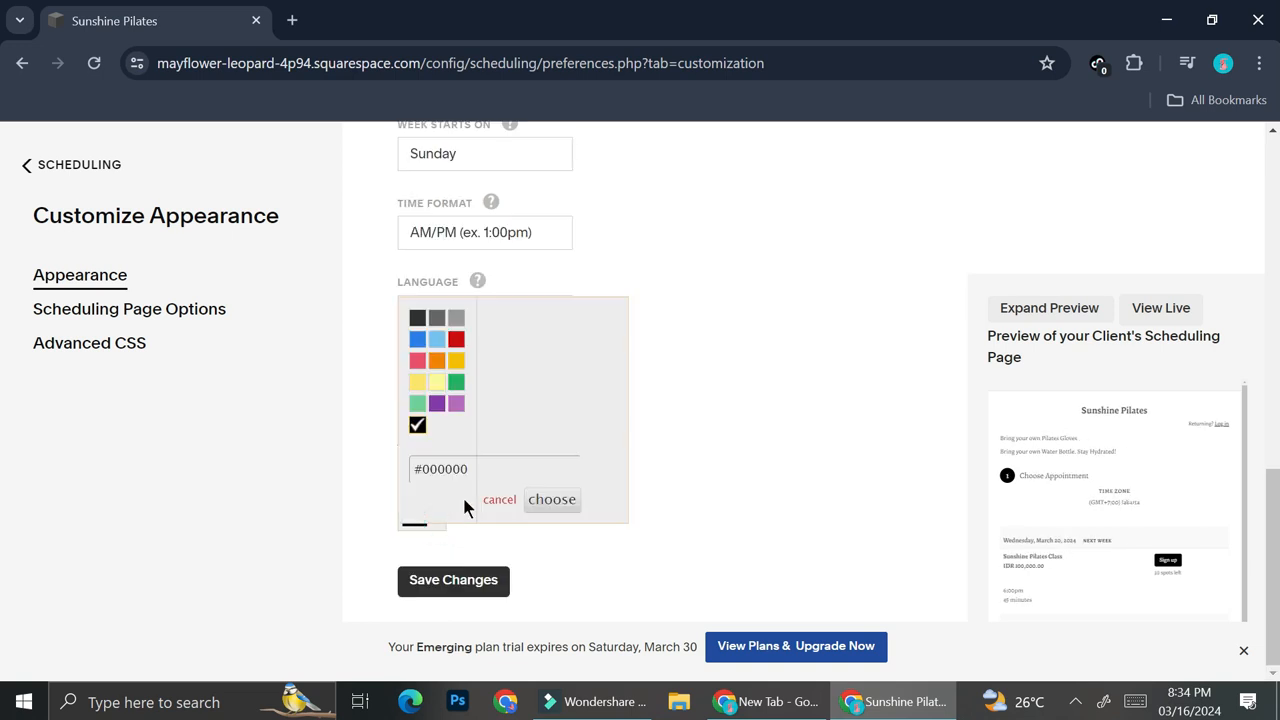
click(436, 341)
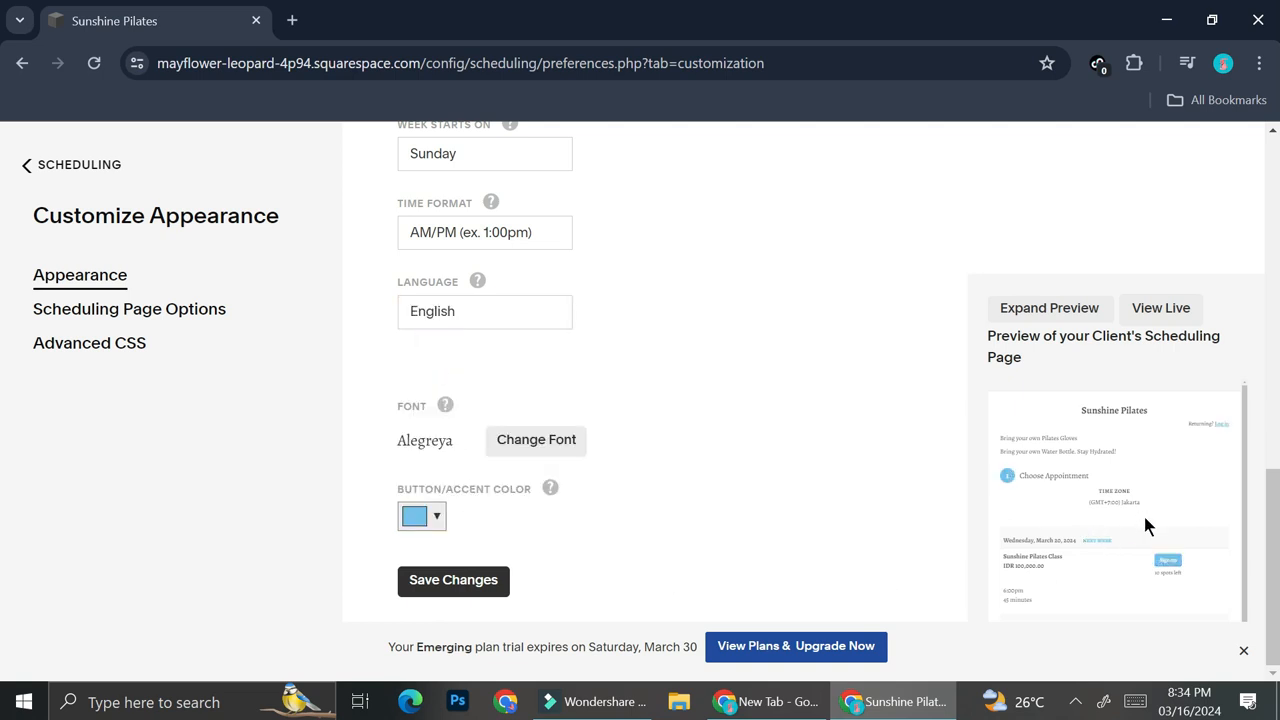
click(440, 516)
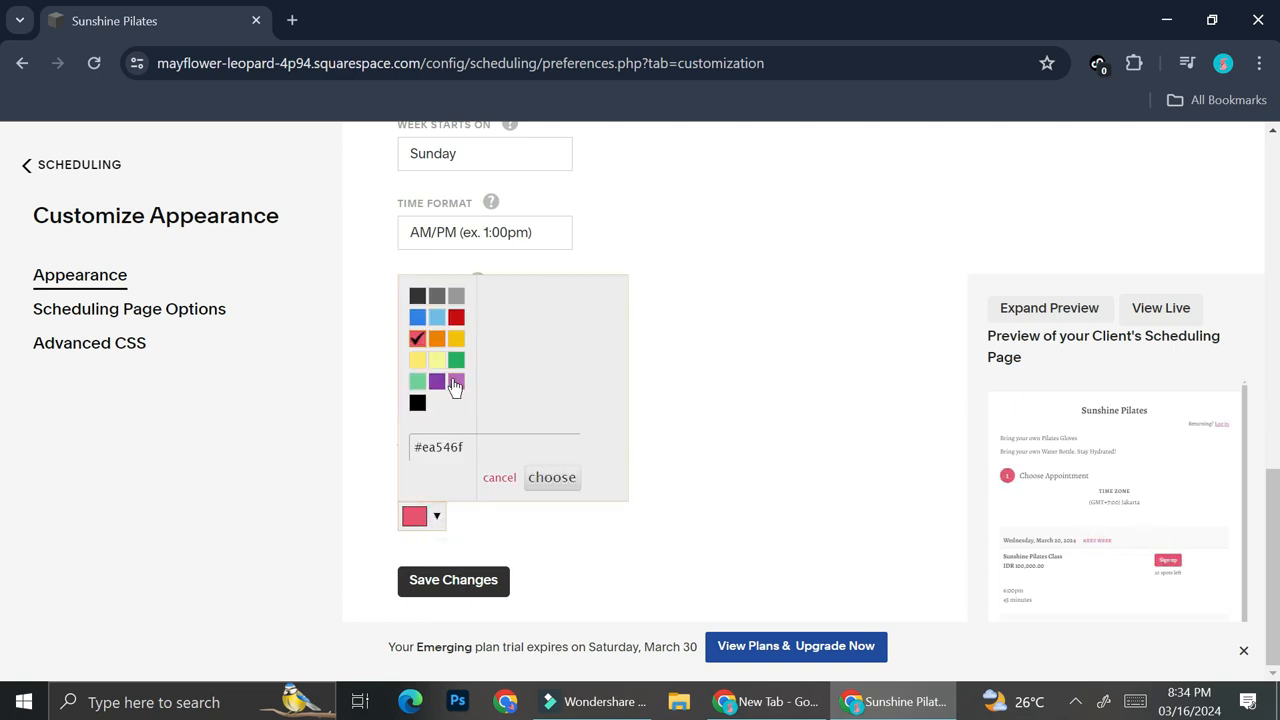
click(456, 339)
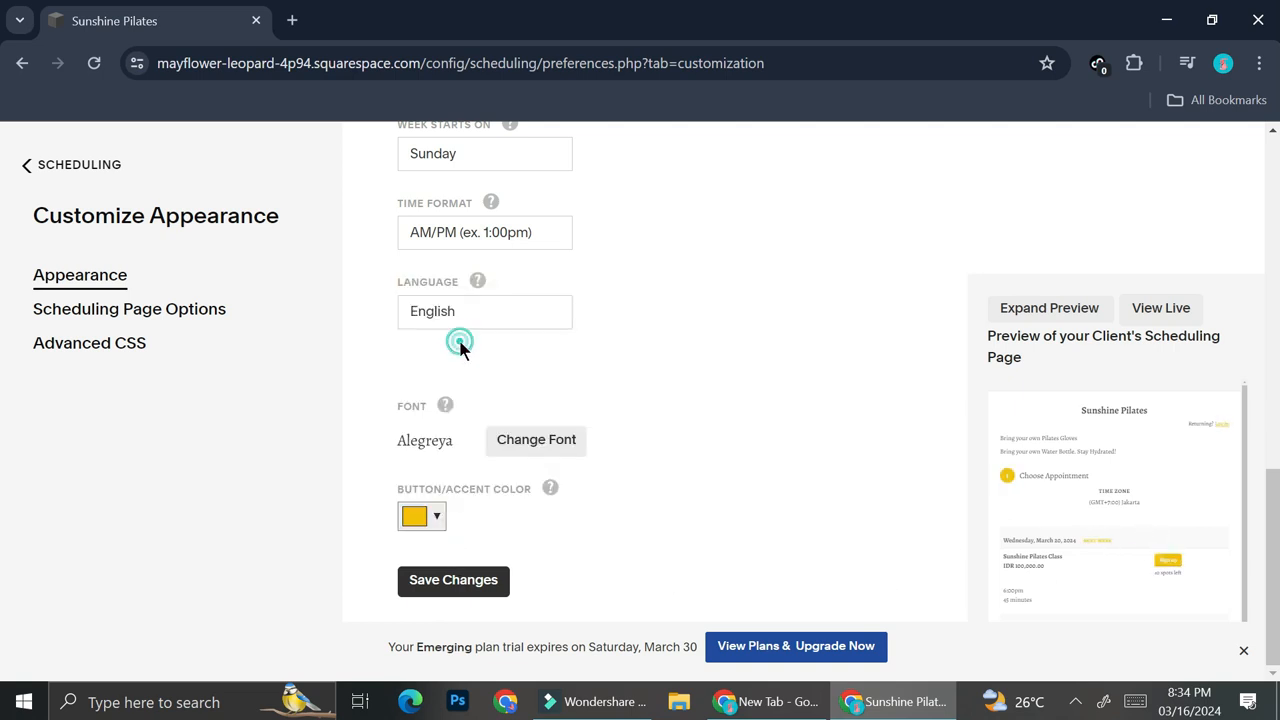
click(488, 585)
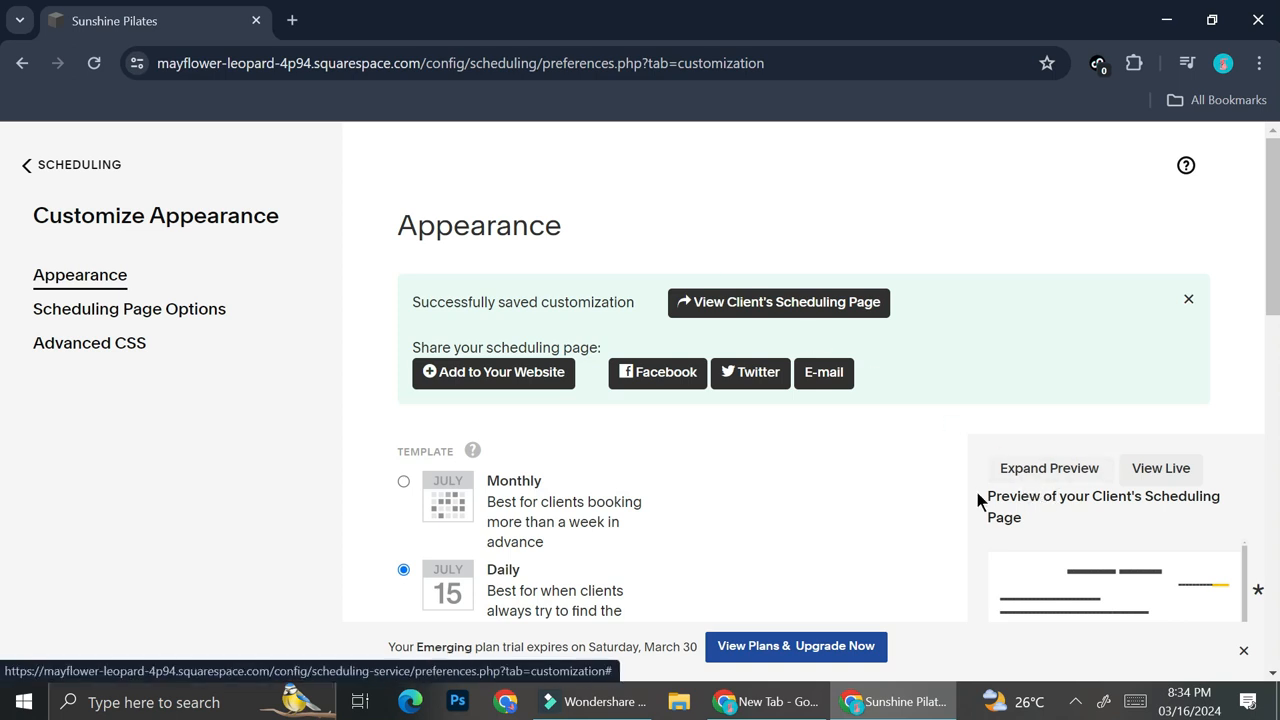
- Open the client's scheduling page and review its instructions and the listed Sunshine Pilates Class dates, times and prices
click(802, 309)
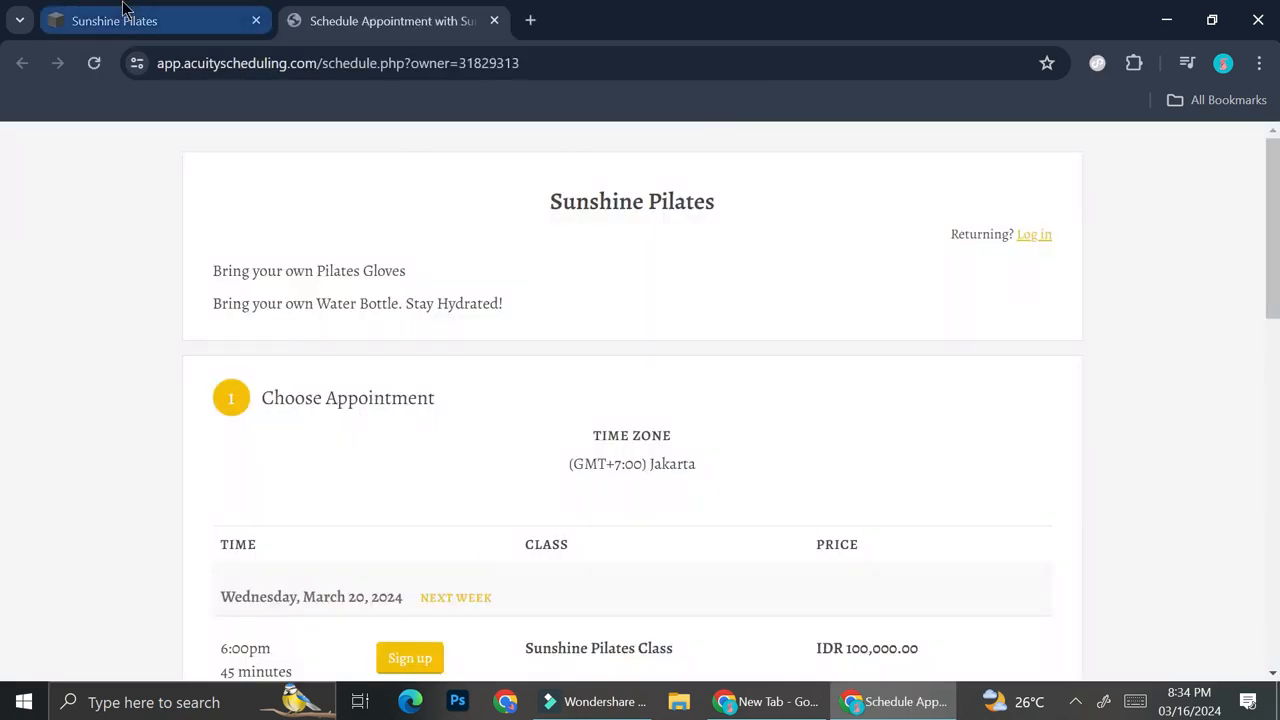
click(118, 20)
click(318, 8)
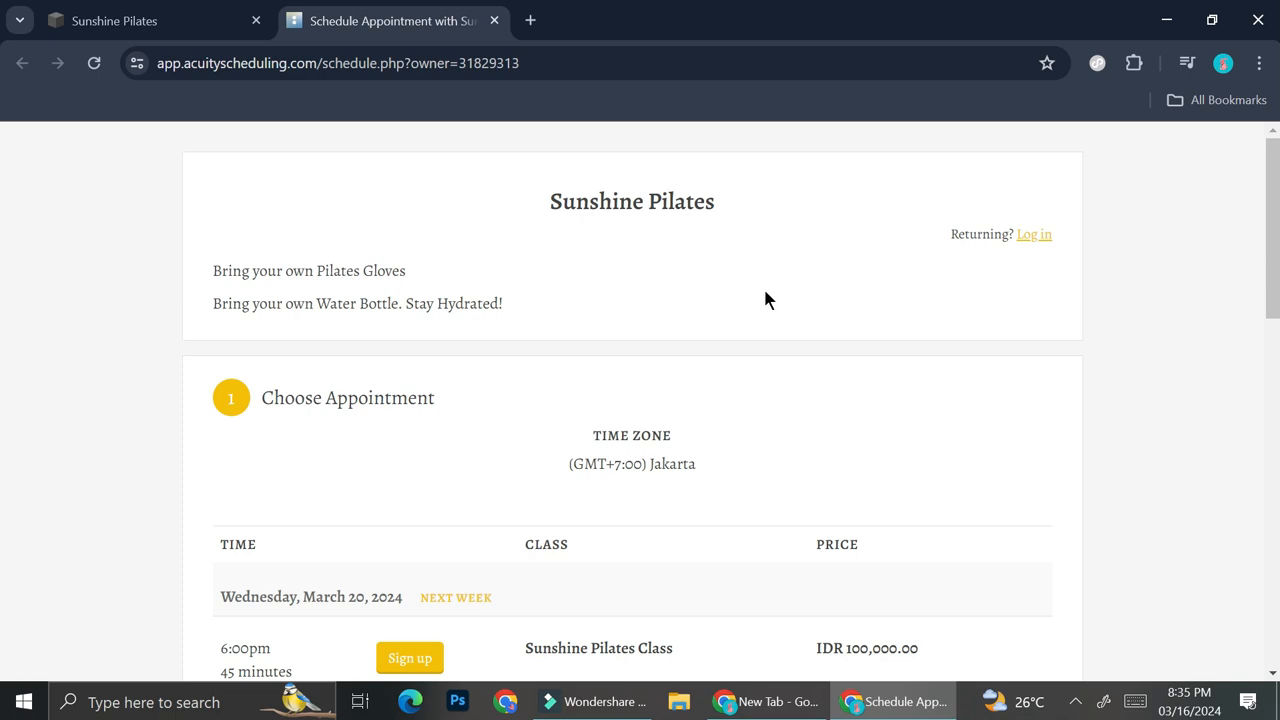
scroll(509, 385, down, 2)
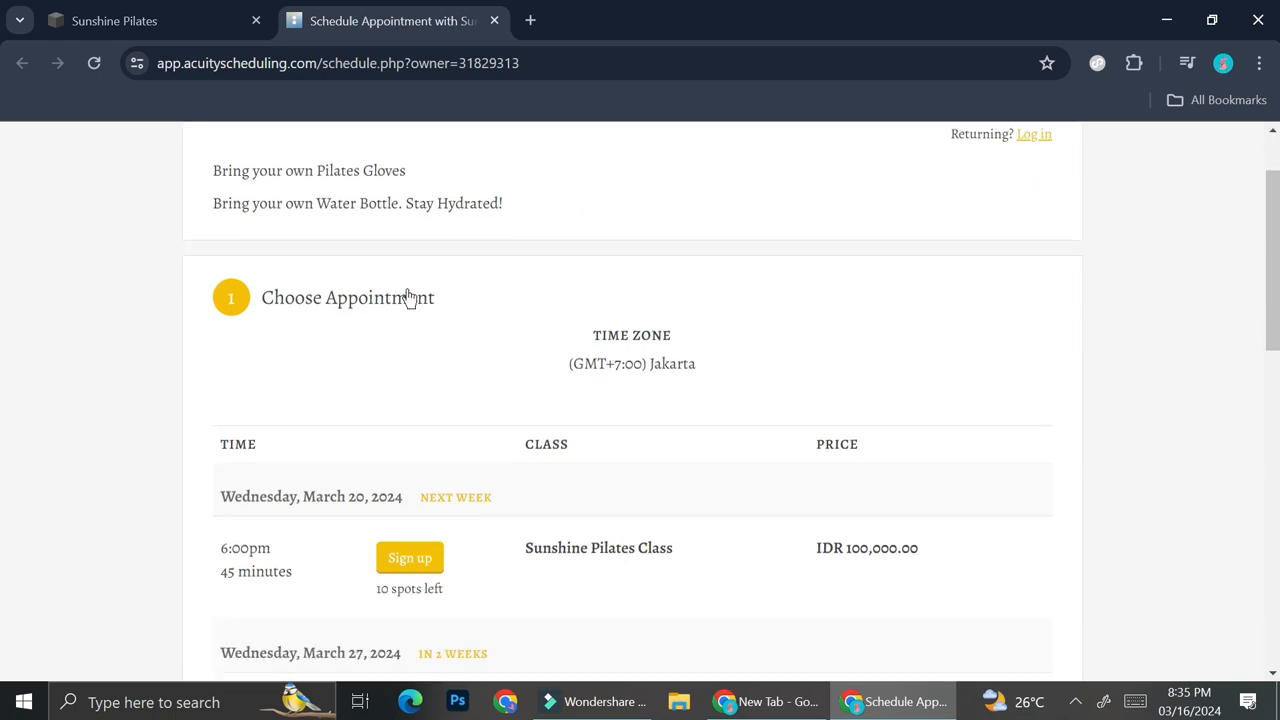
scroll(358, 412, down, 1)
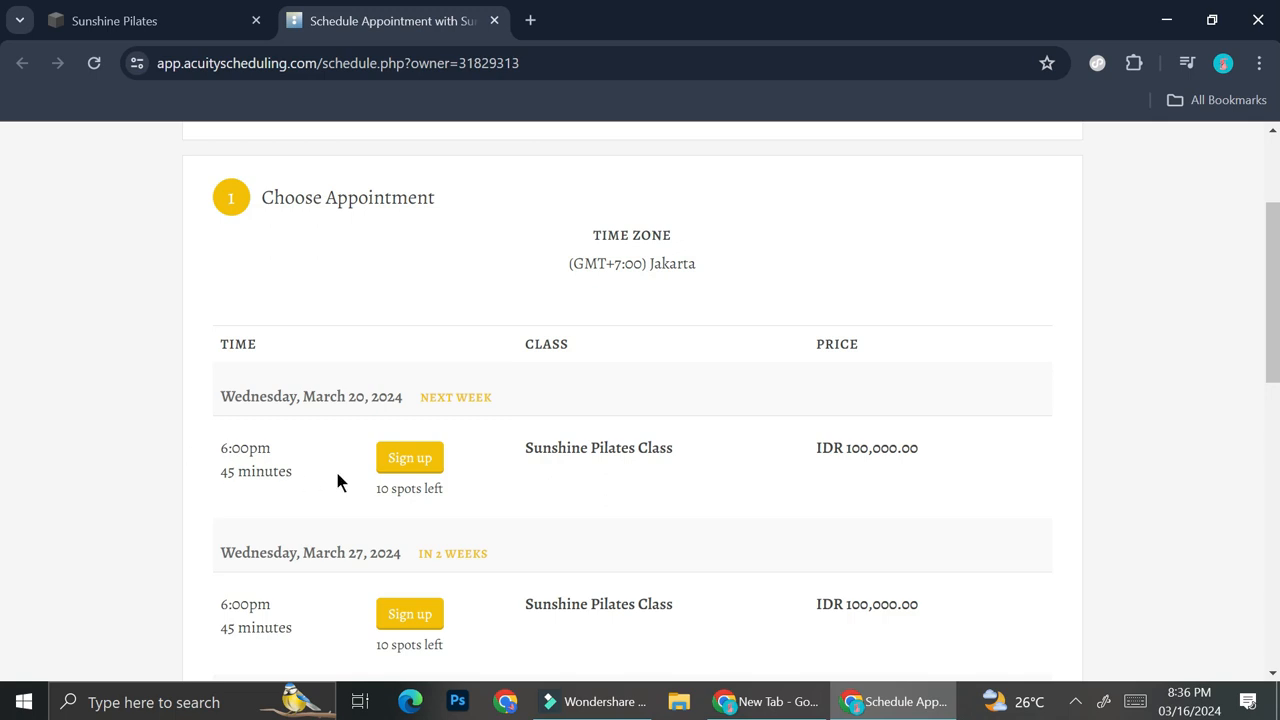
scroll(593, 465, down, 2)
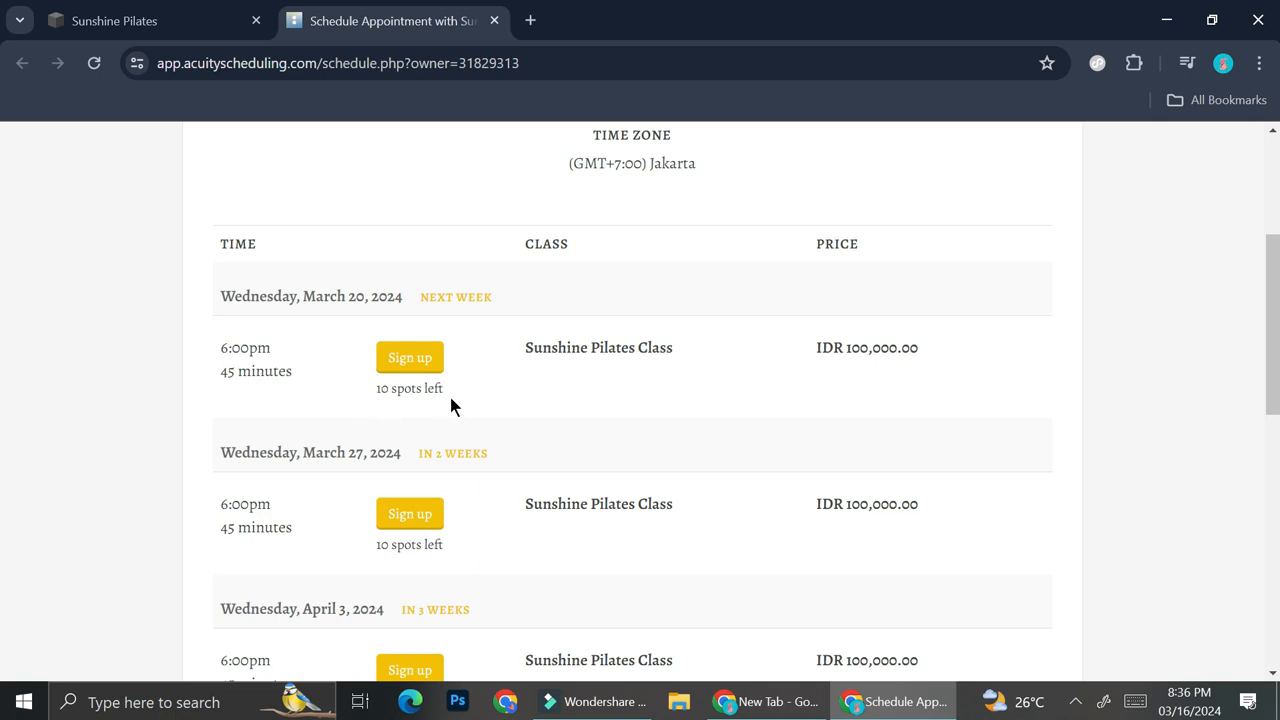
scroll(451, 405, down, 5)
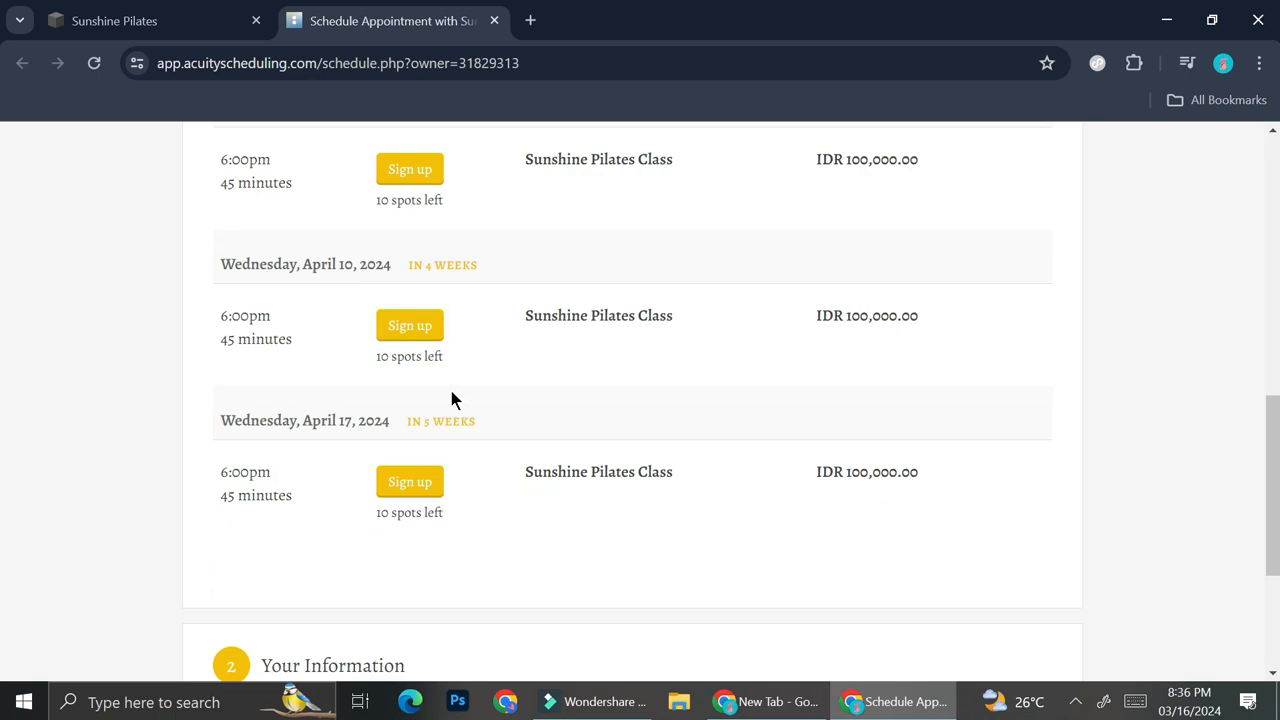
scroll(451, 400, down, 2)
scroll(414, 374, up, 8)
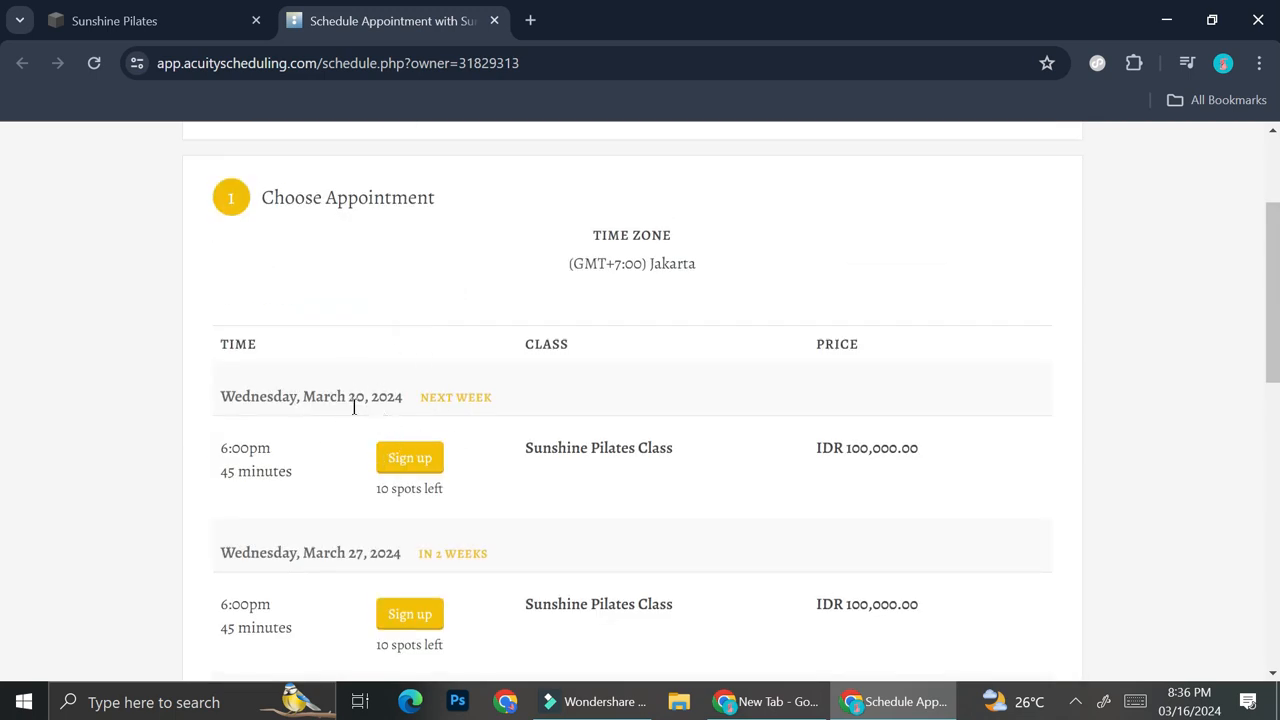
- Start signing up for the March 20, 2024 class and examine the client information form down to the confirmation section
click(397, 458)
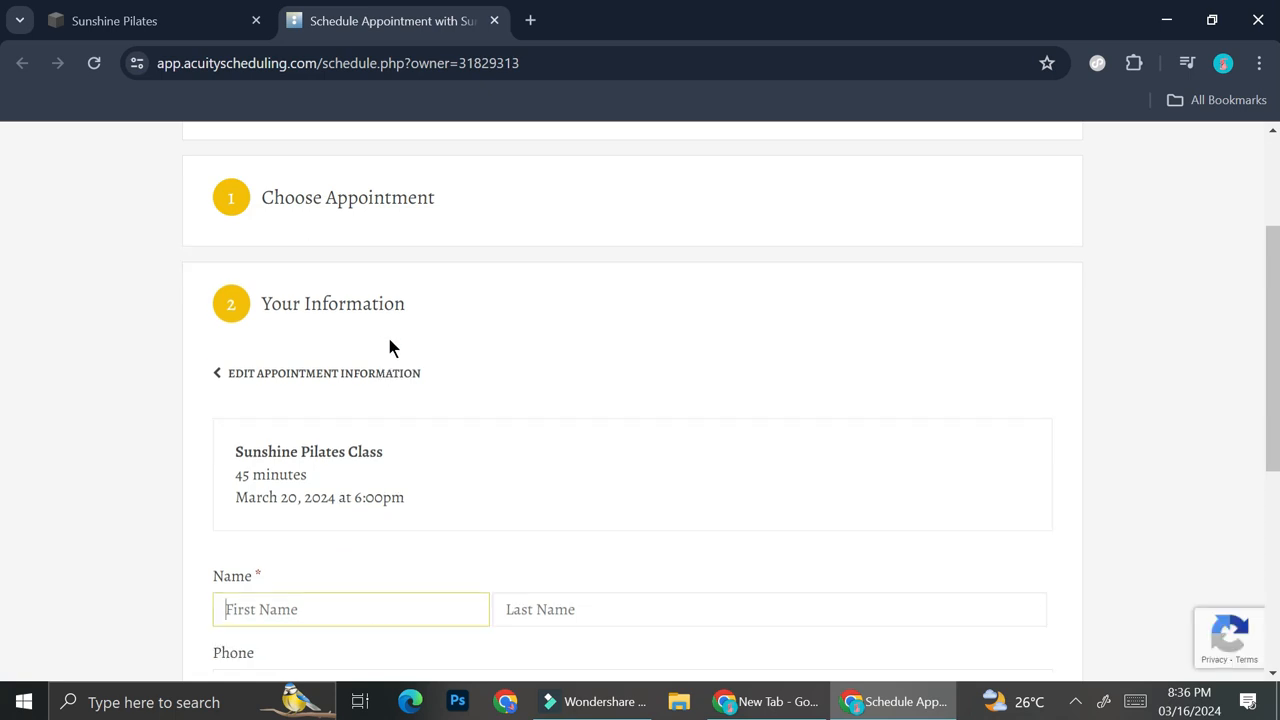
scroll(388, 346, down, 1)
scroll(390, 358, down, 1)
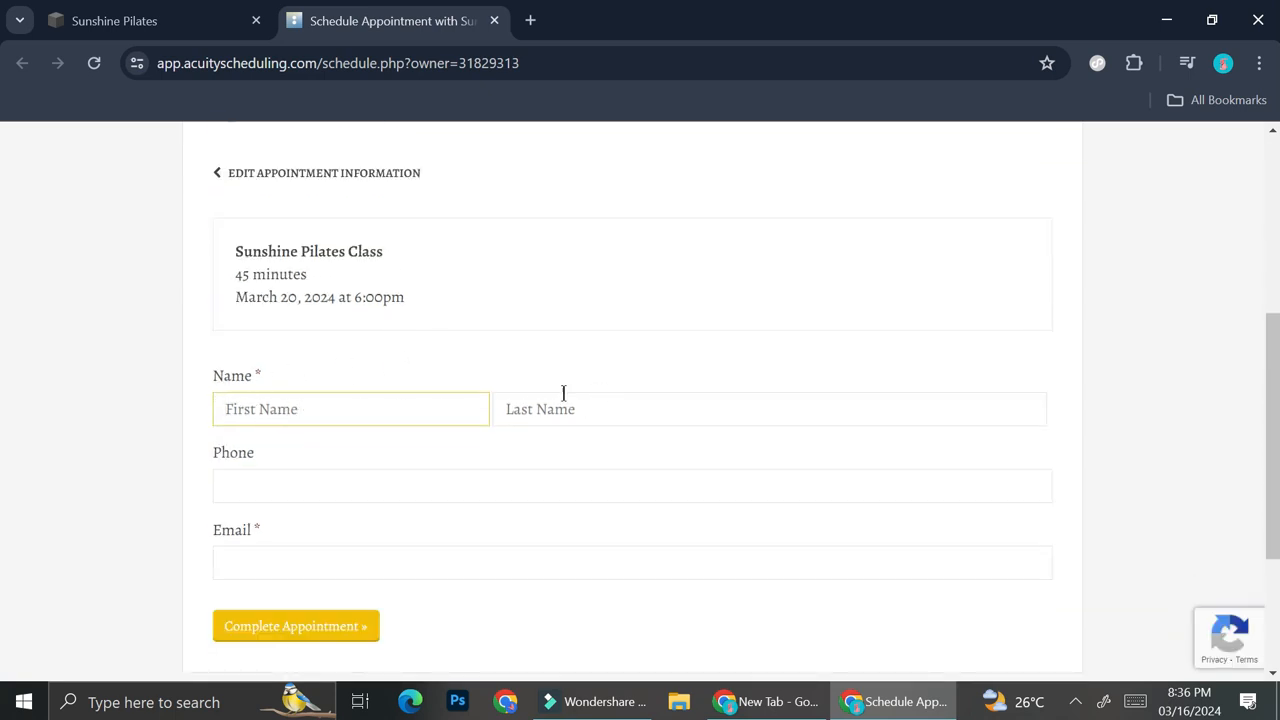
scroll(319, 456, down, 1)
scroll(289, 477, down, 1)
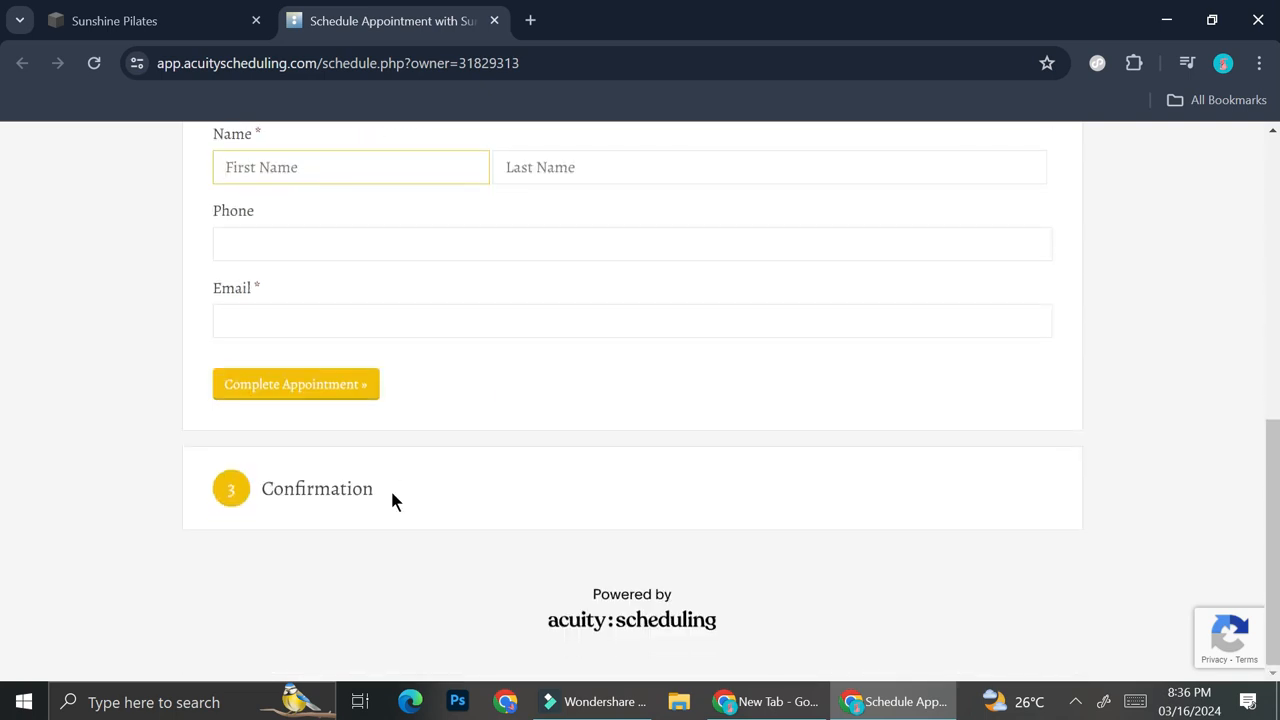